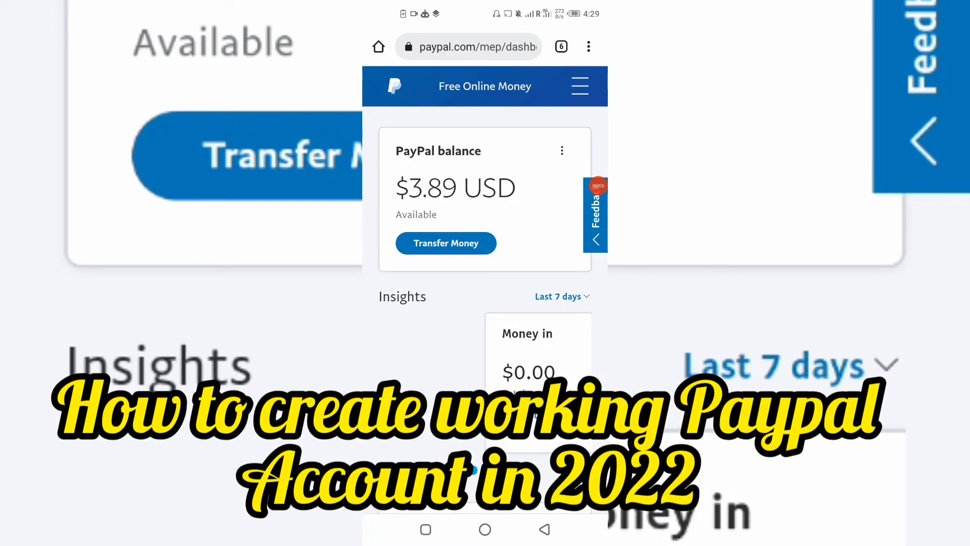
Step: Switch from the PayPal dashboard to the FREE ONLINE MONEY YouTube channel through recent apps
{"action": "left_click_drag", "start_coordinate": [598, 185], "coordinate": [519, 255]}
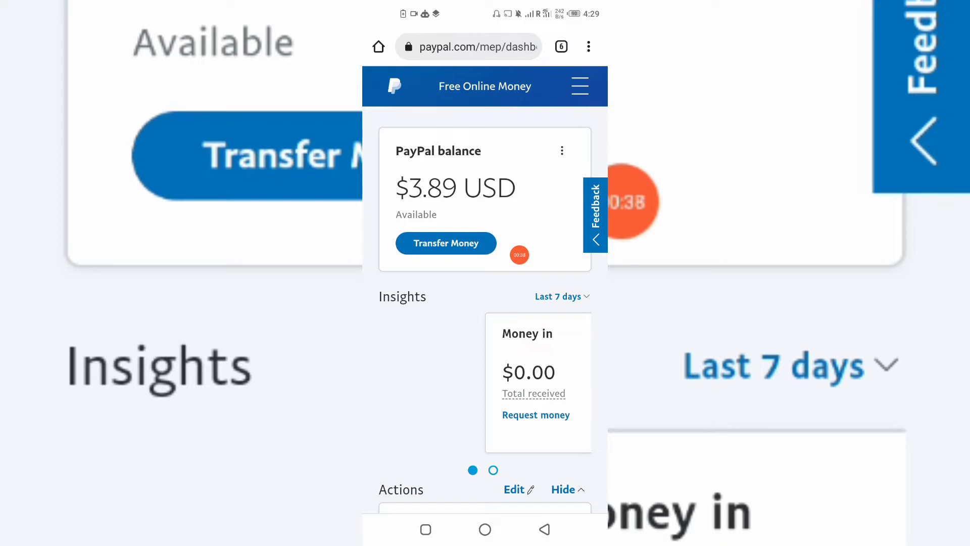
{"action": "left_click", "coordinate": [425, 529]}
{"action": "left_click", "coordinate": [387, 252]}
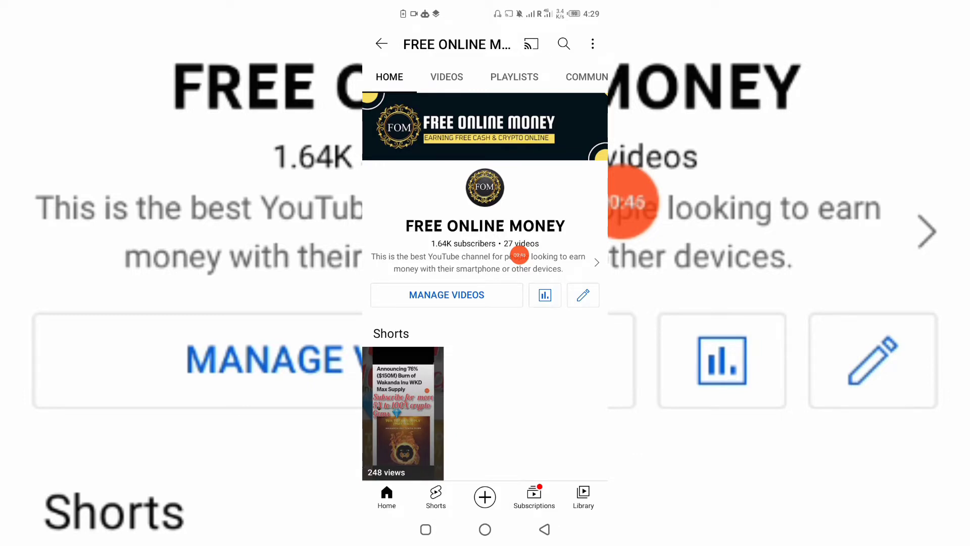
Step: Scroll through the channel's Shorts and Uploads sections
{"action": "scroll", "coordinate": [485, 303], "scroll_direction": "down", "scroll_amount": 3}
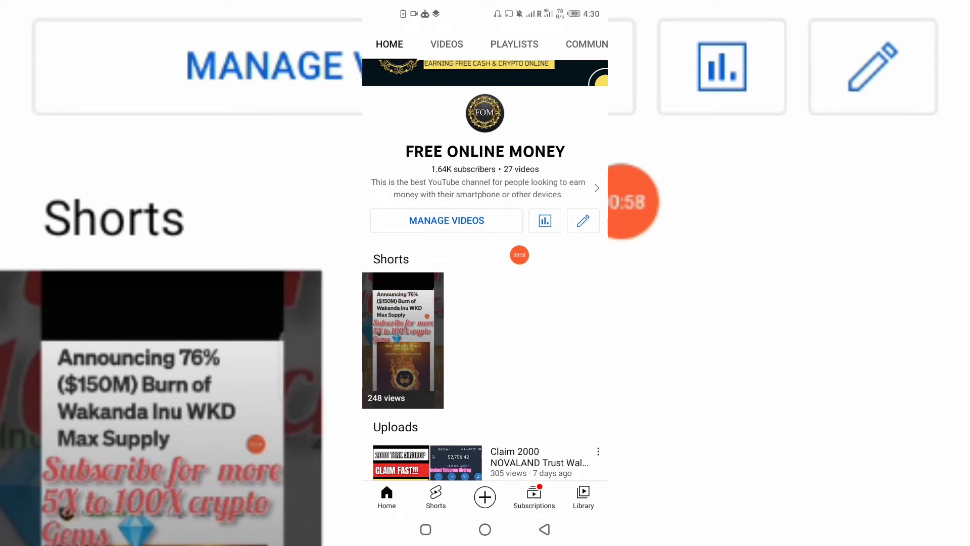
{"action": "scroll", "coordinate": [485, 303], "scroll_direction": "down", "scroll_amount": 5}
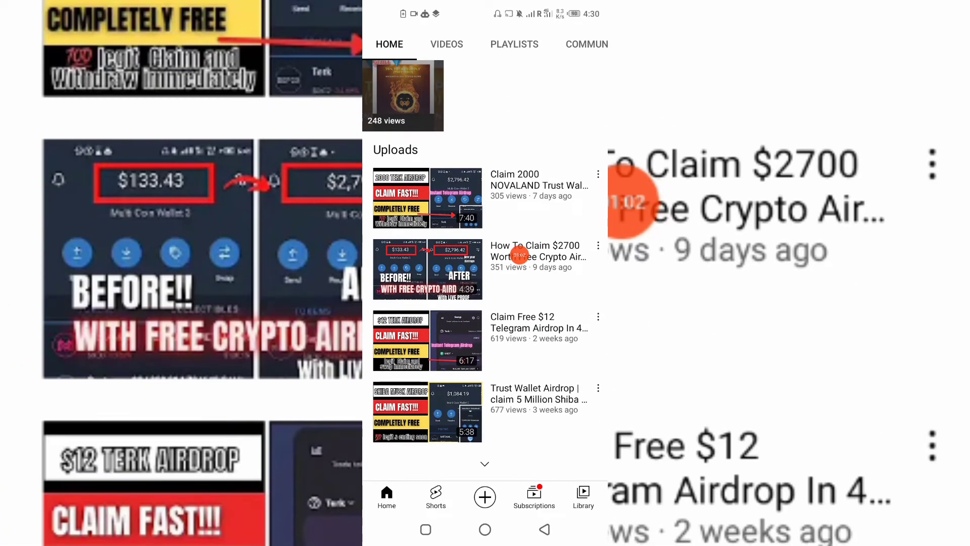
{"action": "scroll", "coordinate": [485, 303], "scroll_direction": "up", "scroll_amount": 5}
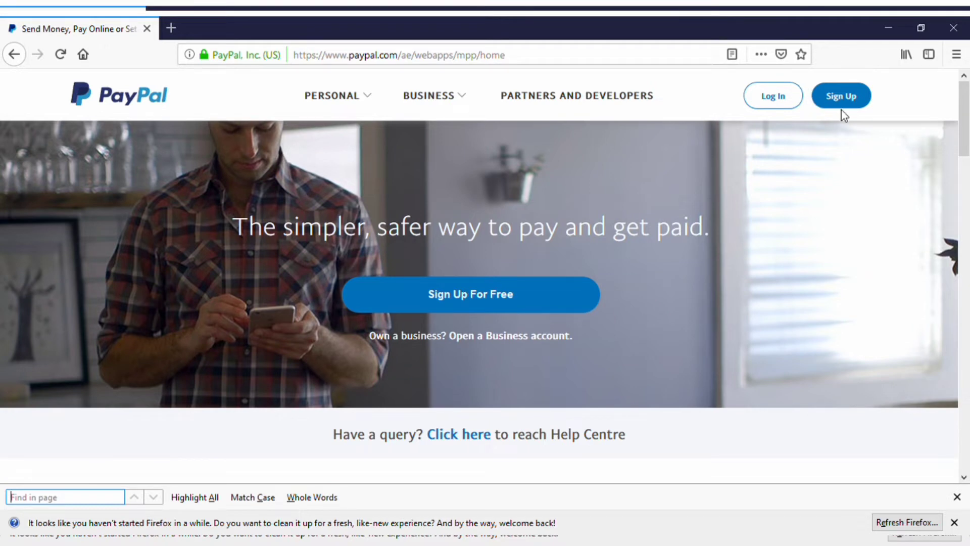
Step: Start a free PayPal sign-up and choose Business Account as the account type
{"action": "left_click", "coordinate": [544, 298]}
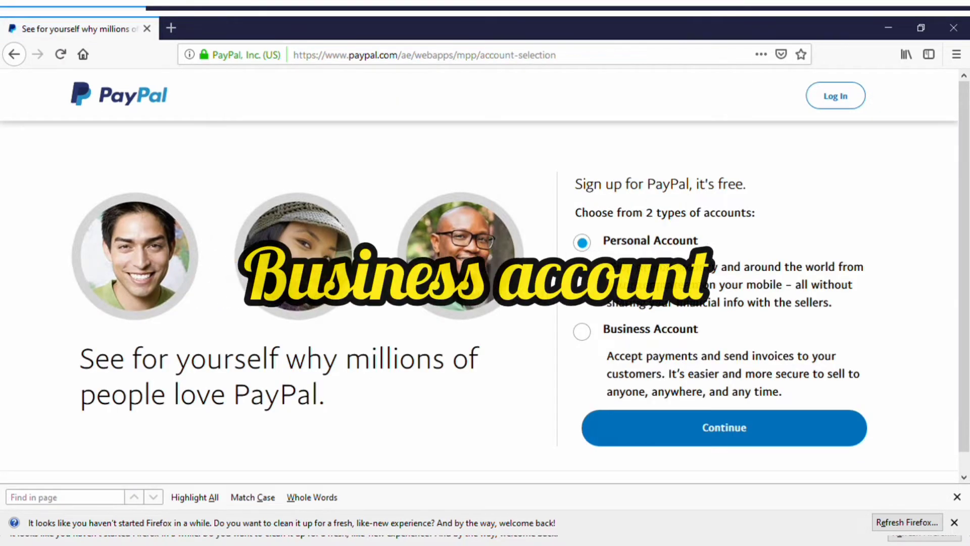
{"action": "left_click", "coordinate": [585, 333]}
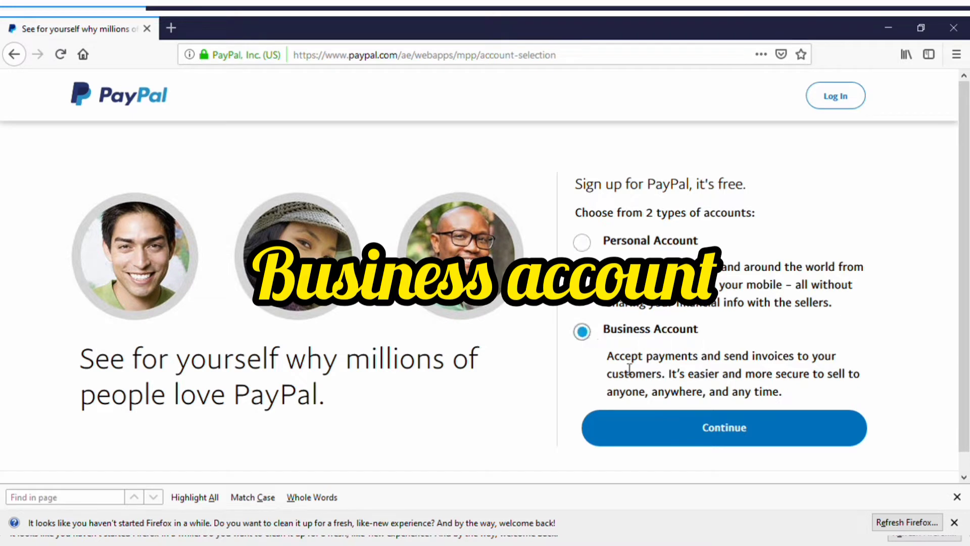
{"action": "left_click", "coordinate": [661, 431]}
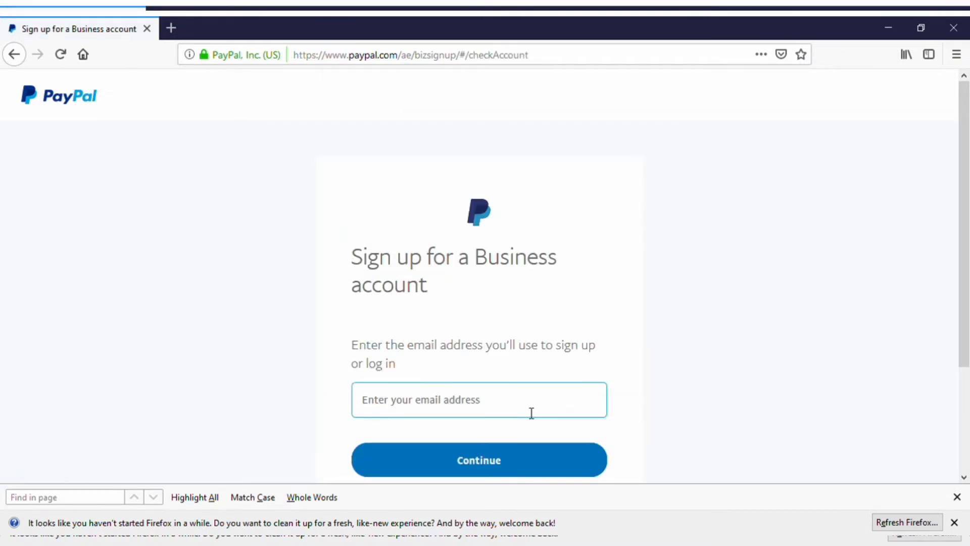
Step: Enter the sign-up email address and continue to the password step
{"action": "left_click", "coordinate": [532, 413]}
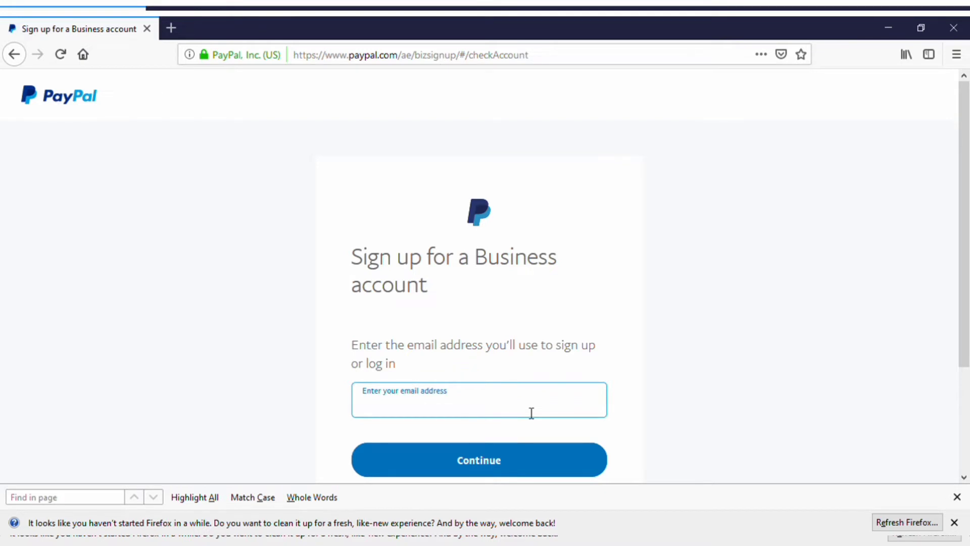
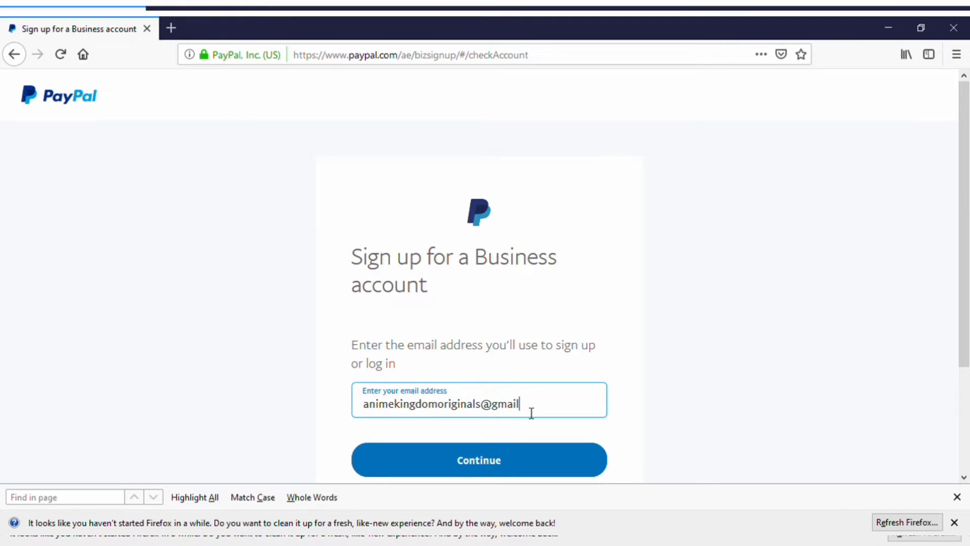
{"action": "left_click", "coordinate": [536, 452]}
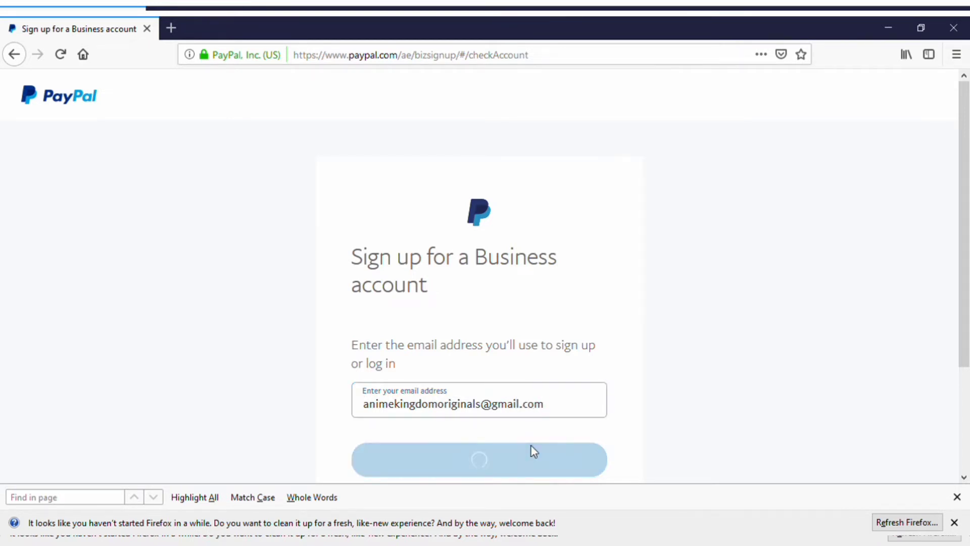
Step: Enter an account password and continue to the business details form
{"action": "left_click", "coordinate": [488, 386]}
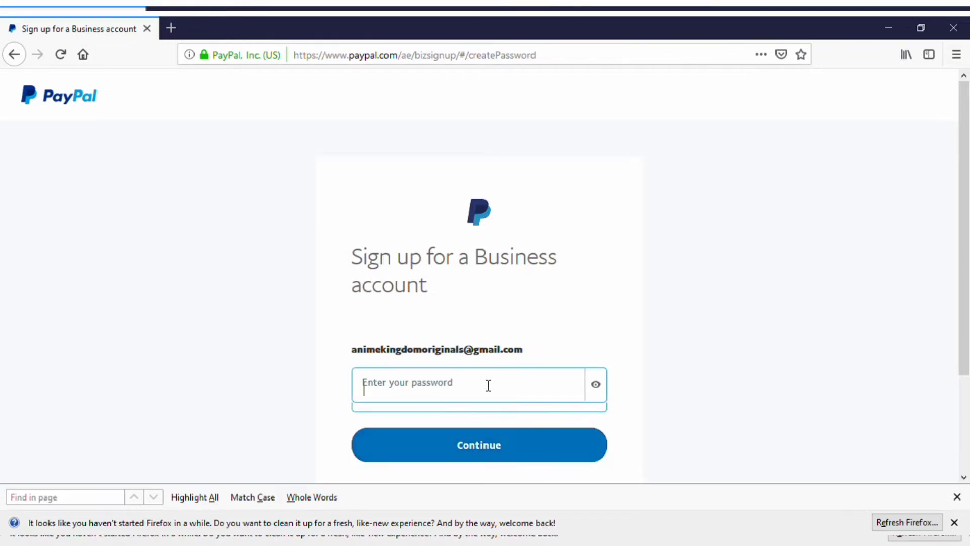
{"action": "type", "text": "*****"}
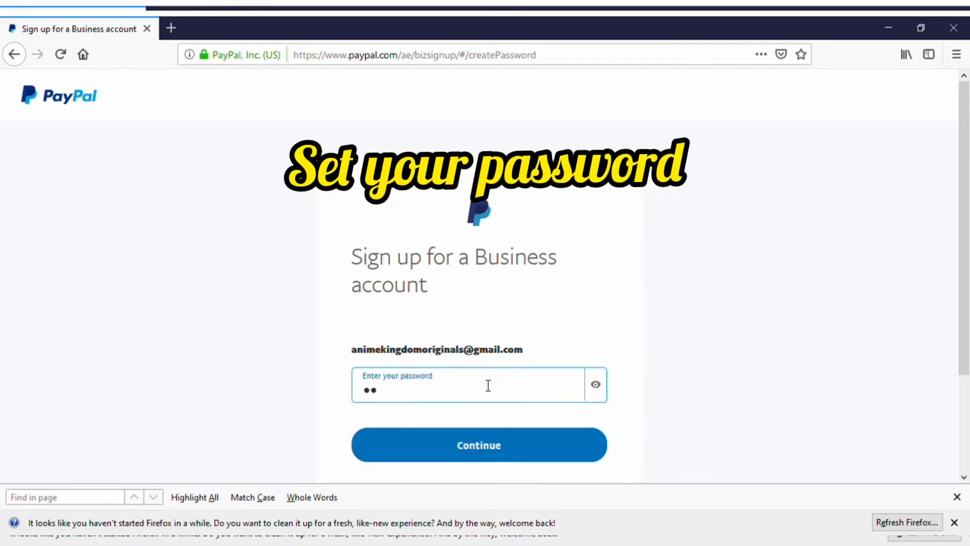
{"action": "type", "text": "*"}
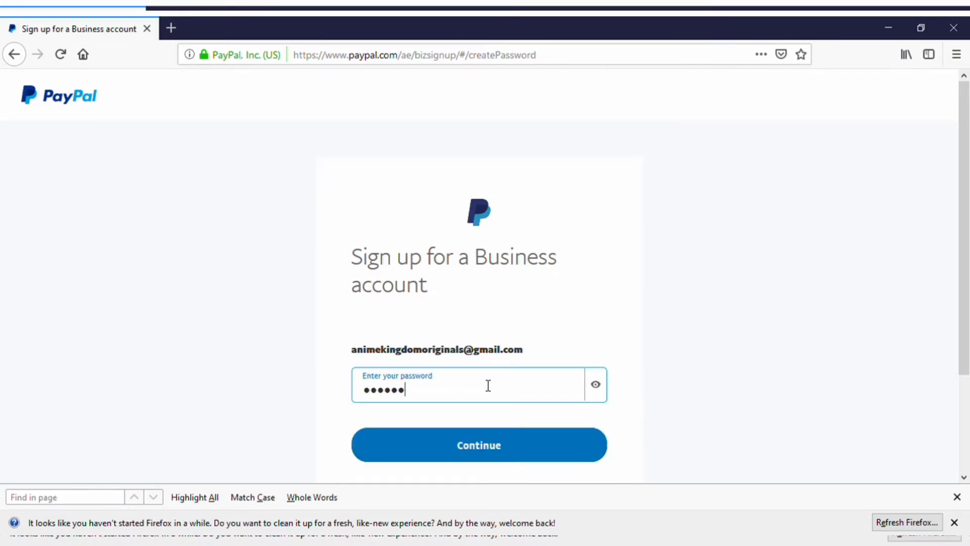
{"action": "type", "text": "****"}
{"action": "left_click", "coordinate": [500, 446]}
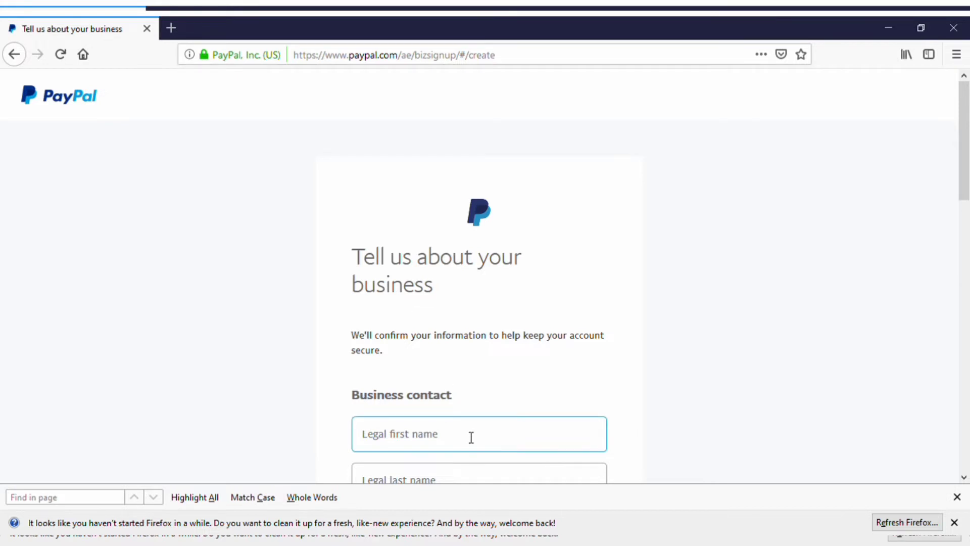
Step: Fill in the contact's legal first and last name
{"action": "left_click_drag", "start_coordinate": [963, 189], "coordinate": [963, 254]}
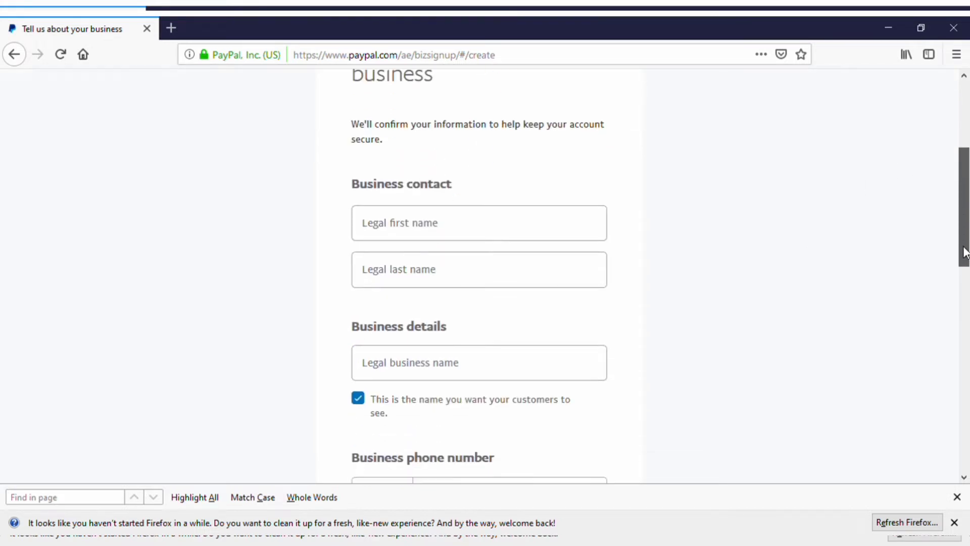
{"action": "left_click", "coordinate": [581, 236]}
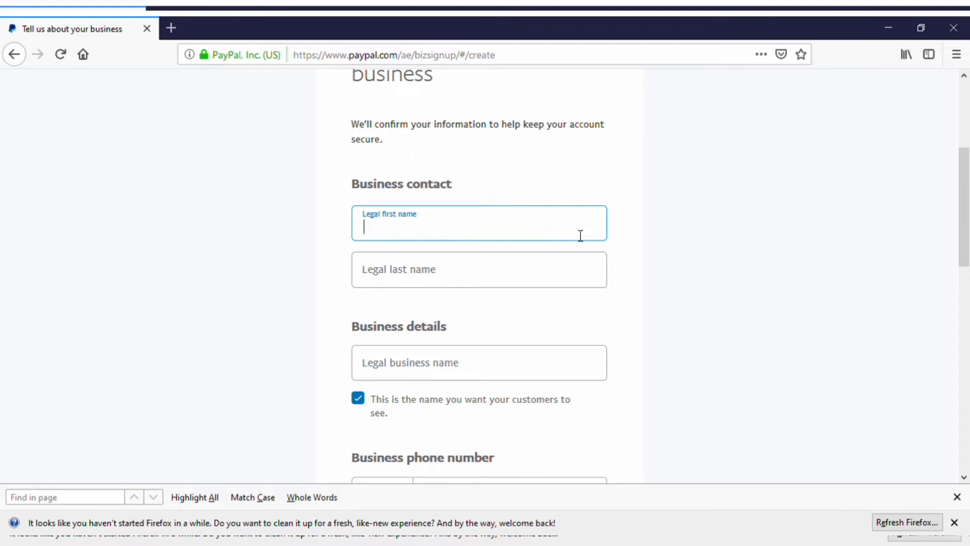
{"action": "key", "text": "BackSpace"}
{"action": "left_click", "coordinate": [398, 276]}
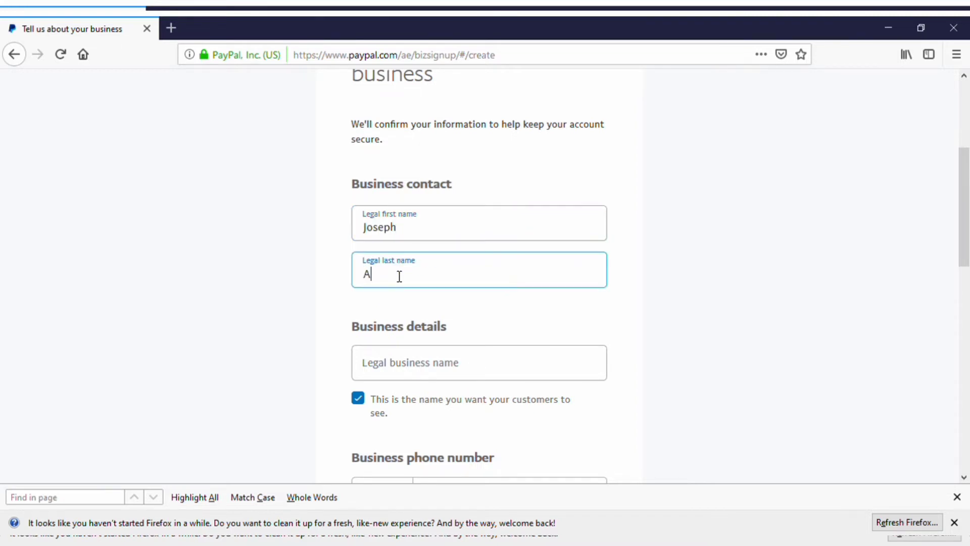
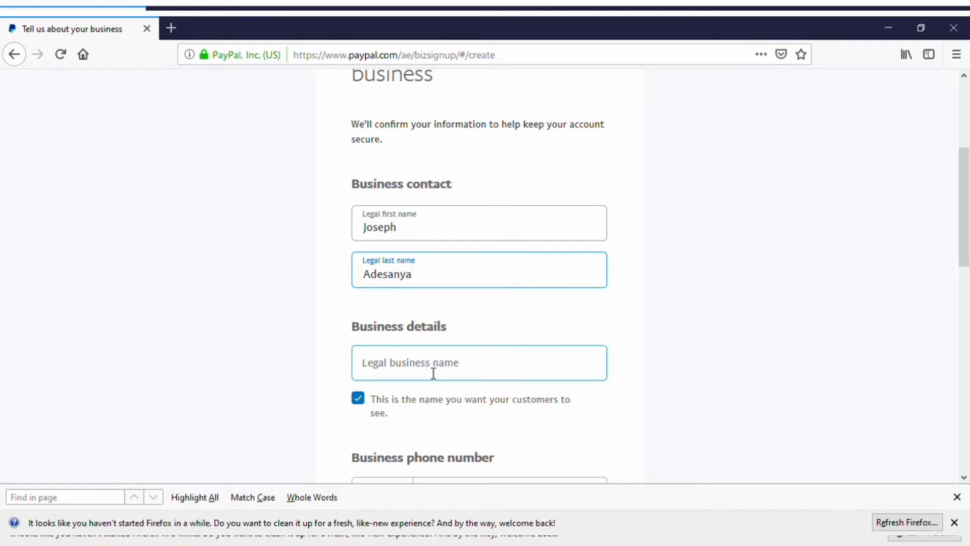
Step: Enter QM Institute as the legal business name
{"action": "left_click", "coordinate": [433, 373]}
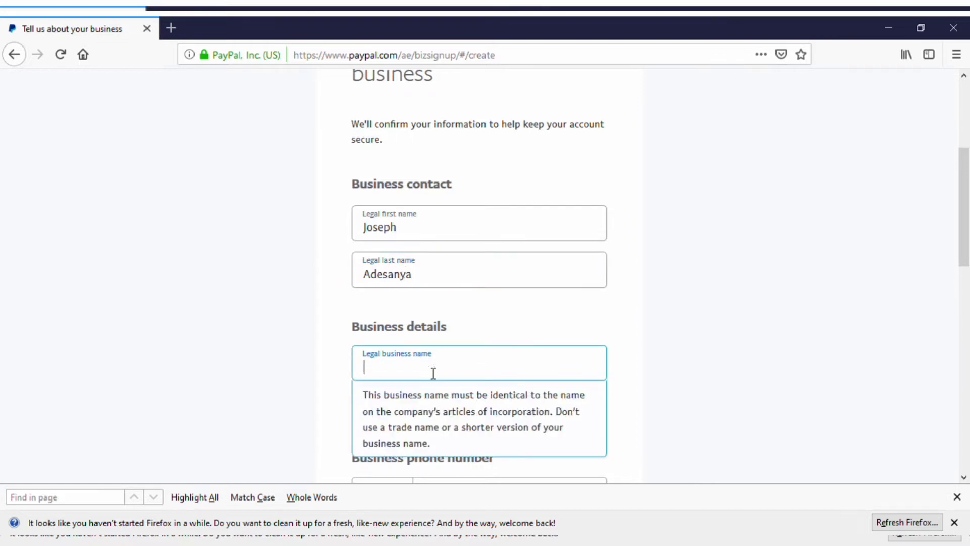
{"action": "type", "text": "QM"}
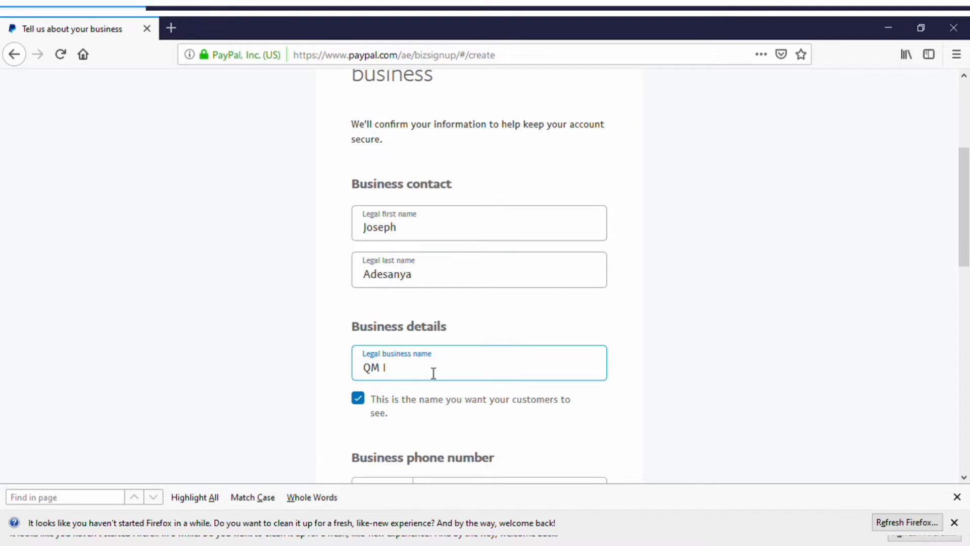
{"action": "type", "text": " Institute"}
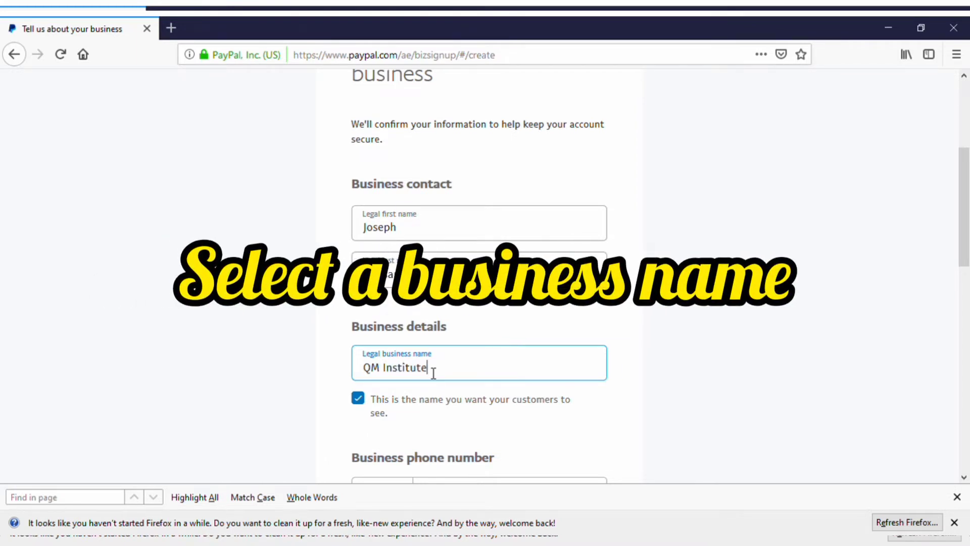
{"action": "scroll", "coordinate": [967, 271], "scroll_direction": "down", "scroll_amount": 5}
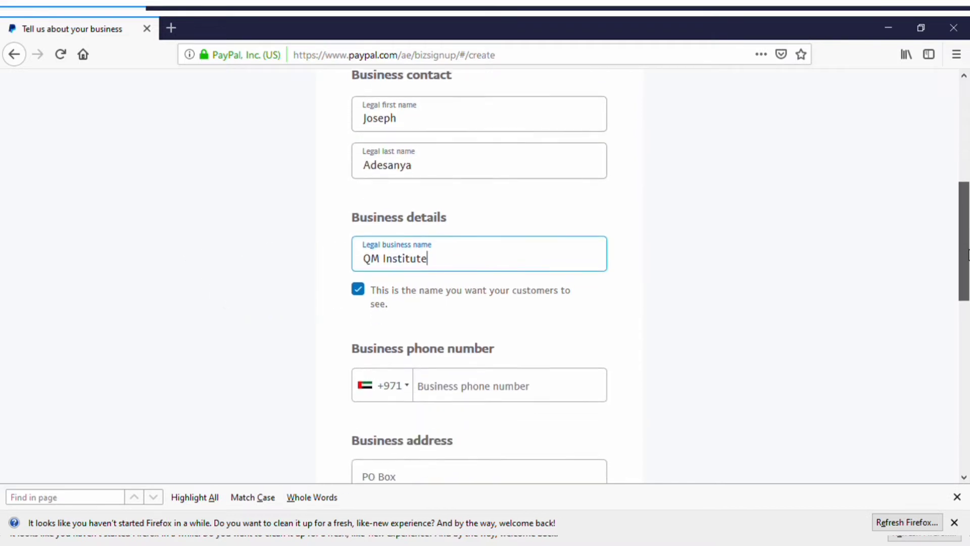
{"action": "left_click_drag", "start_coordinate": [967, 272], "coordinate": [968, 287]}
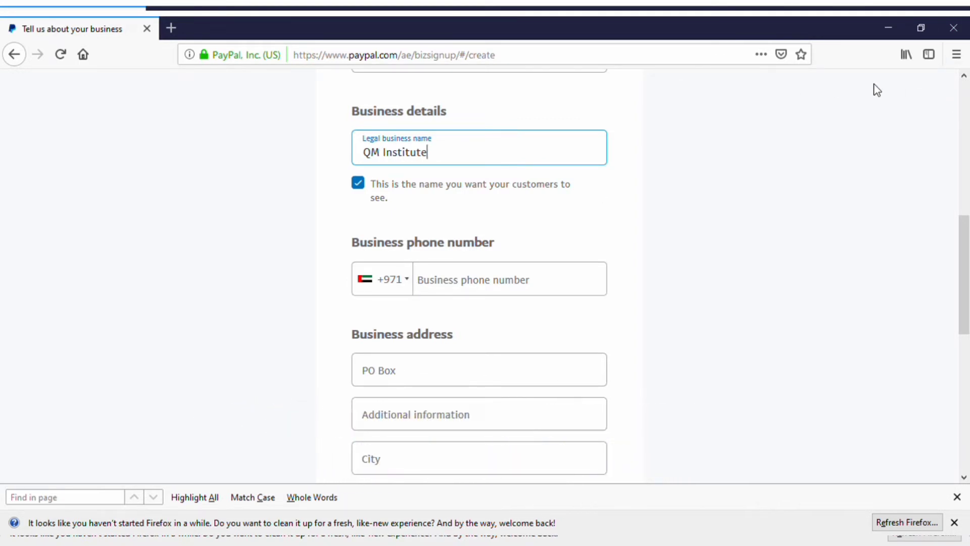
{"action": "key", "text": "ctrl+f"}
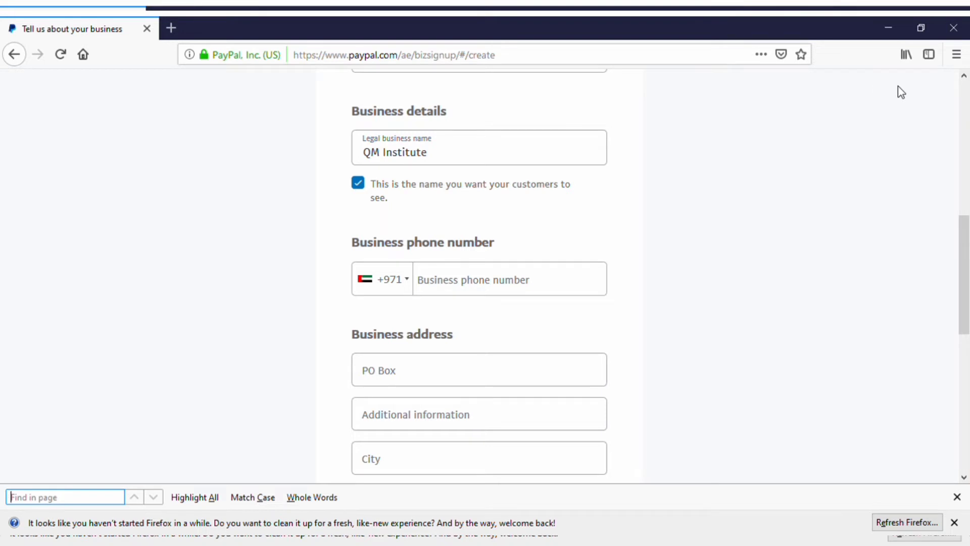
{"action": "scroll", "coordinate": [898, 91], "scroll_direction": "down", "scroll_amount": 1}
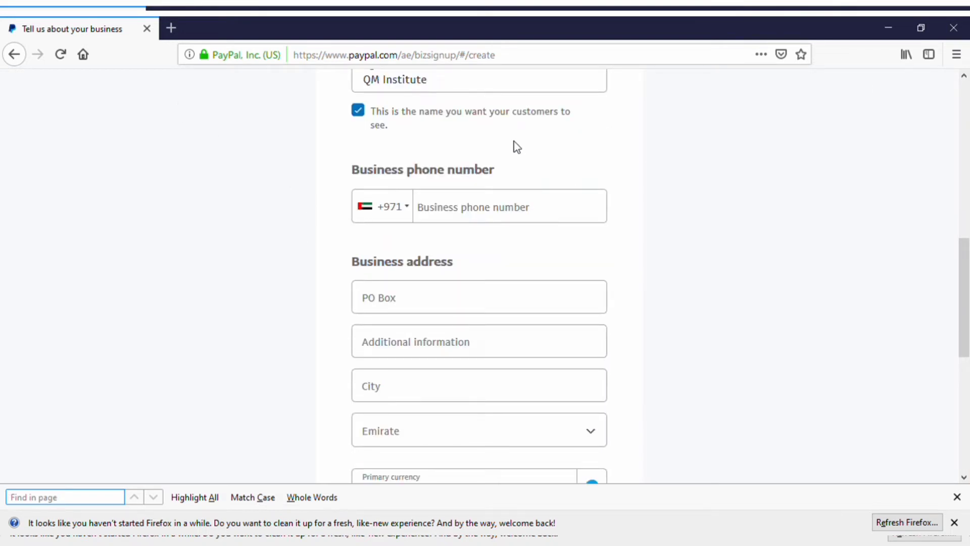
Step: Set the phone country code to Nigeria (+234) and enter the business phone number
{"action": "left_click", "coordinate": [413, 211]}
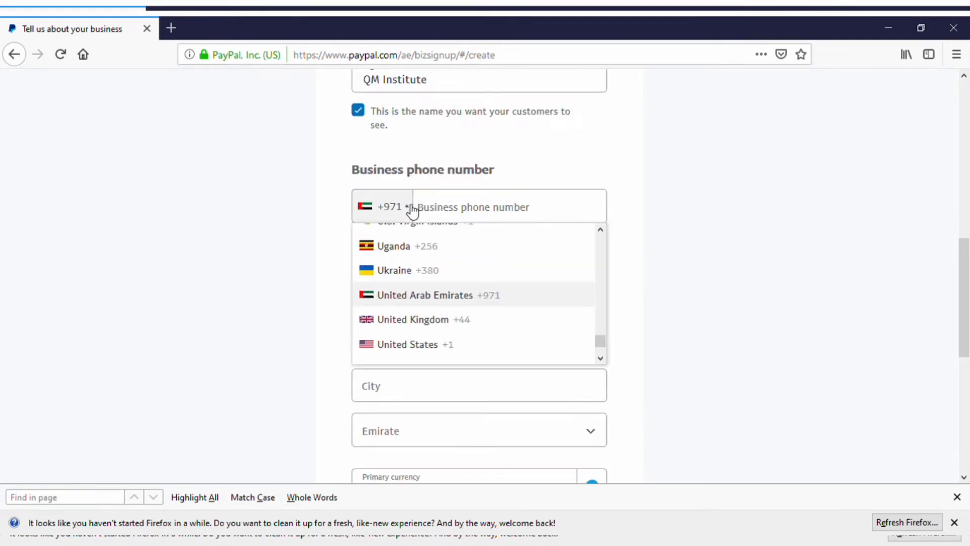
{"action": "left_click_drag", "start_coordinate": [601, 343], "coordinate": [602, 308]}
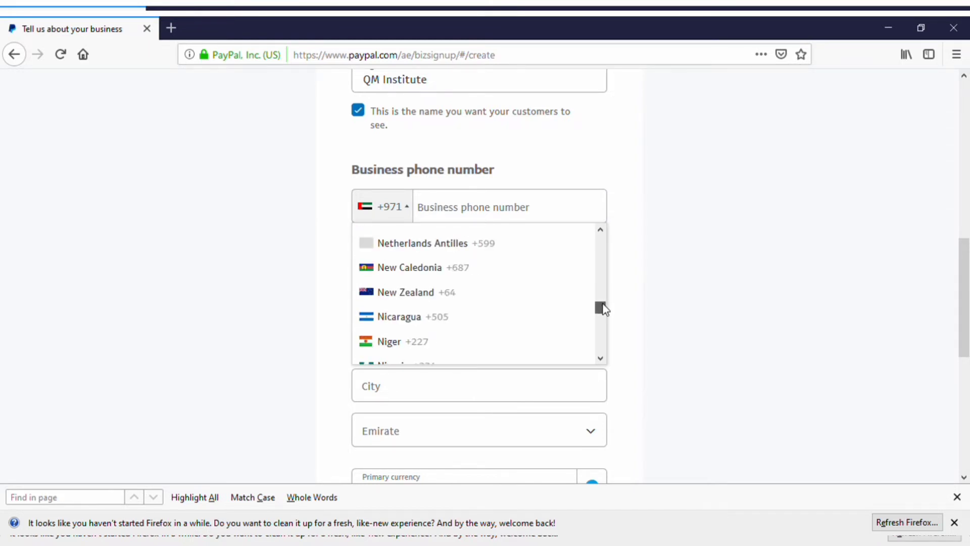
{"action": "left_click", "coordinate": [472, 360]}
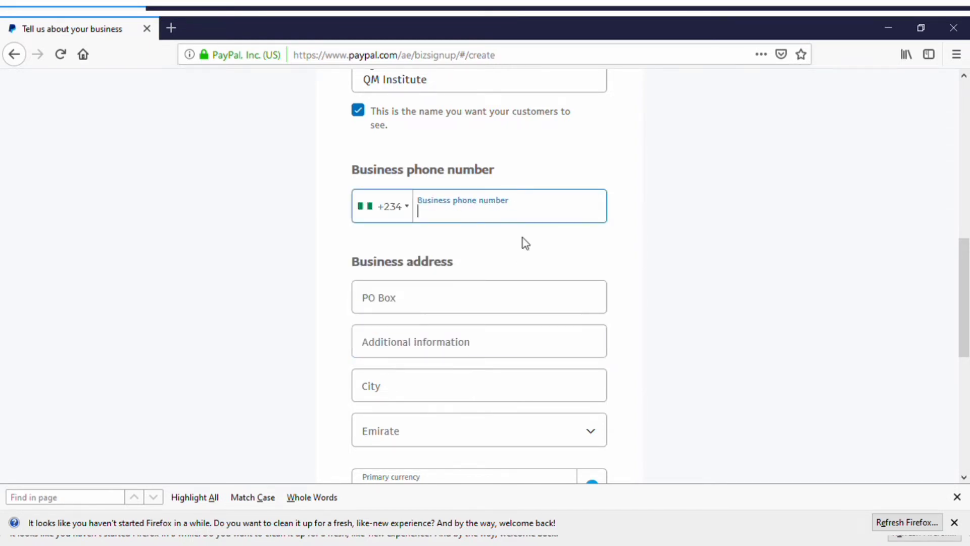
Step: Enter the business street address and begin typing the city
{"action": "left_click", "coordinate": [476, 309]}
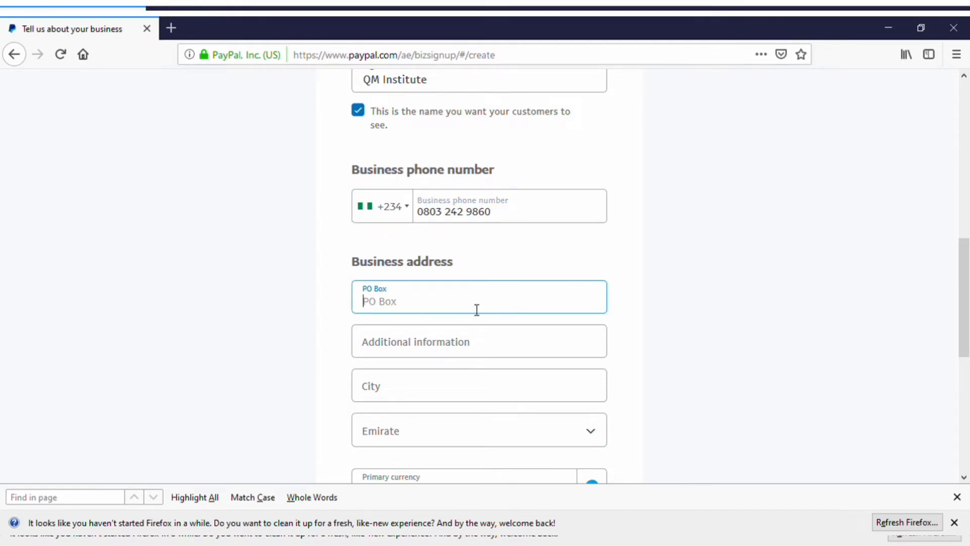
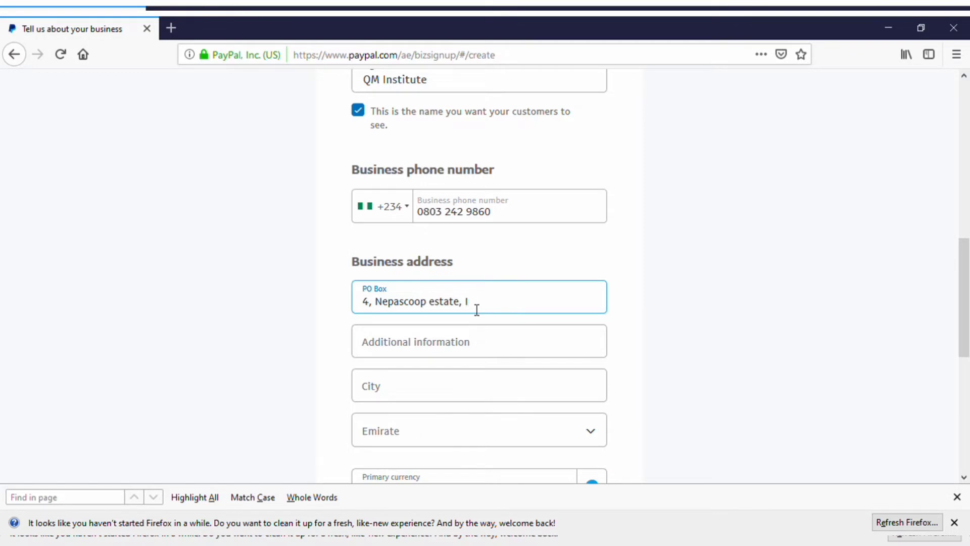
{"action": "left_click", "coordinate": [530, 303]}
{"action": "key", "text": "BackSpace"}
{"action": "type", "text": "A"}
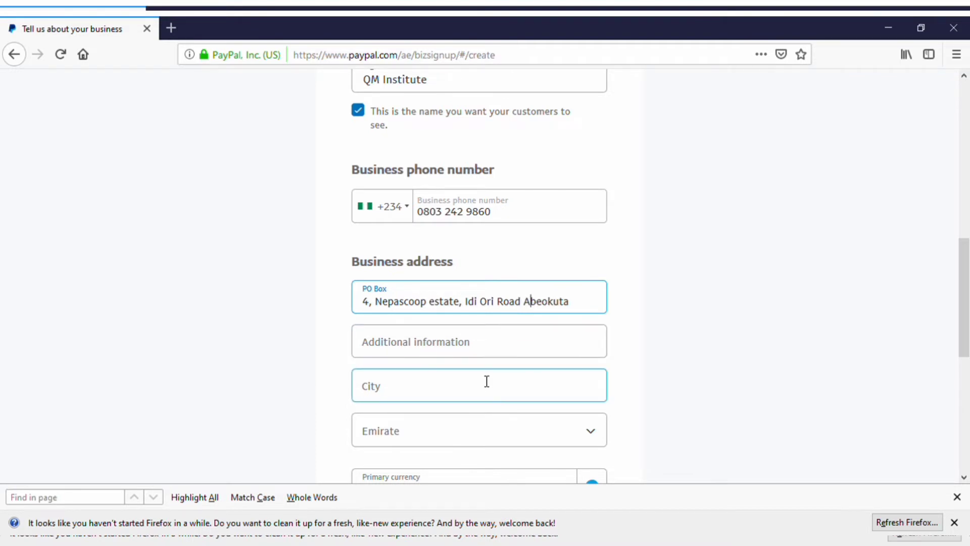
{"action": "left_click", "coordinate": [487, 381]}
{"action": "type", "text": "Abeoku"}
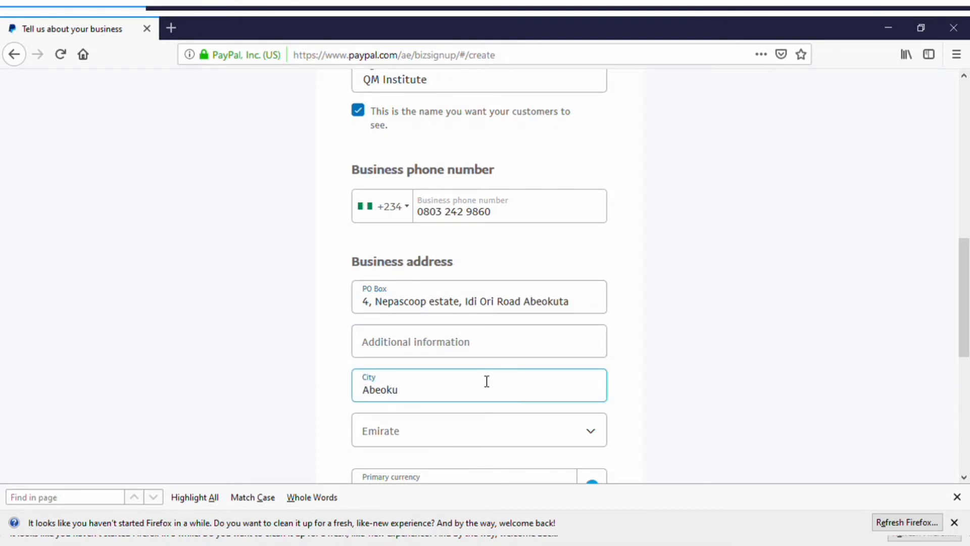
{"action": "type", "text": "ta"}
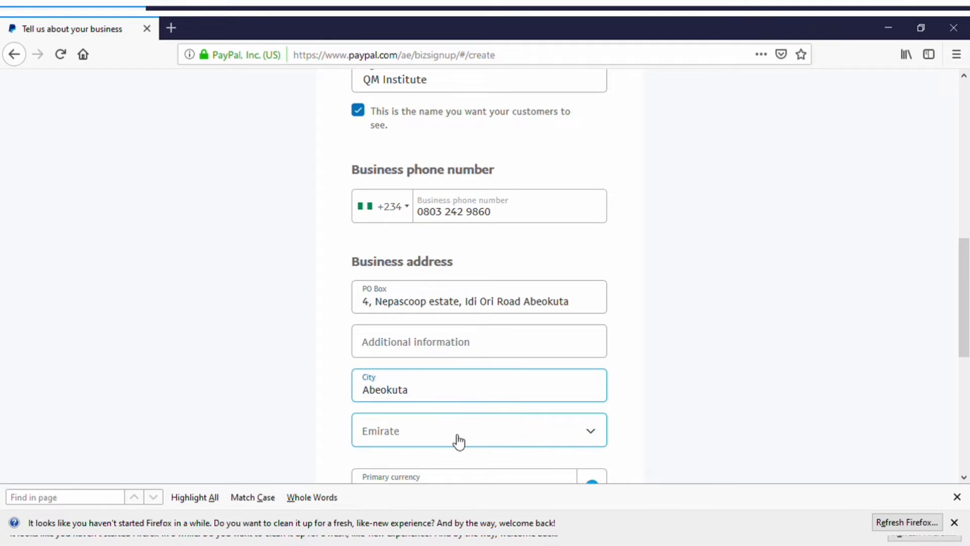
Step: Choose Abu Dhabi as the emirate
{"action": "left_click", "coordinate": [457, 441]}
{"action": "left_click_drag", "start_coordinate": [965, 275], "coordinate": [965, 335]}
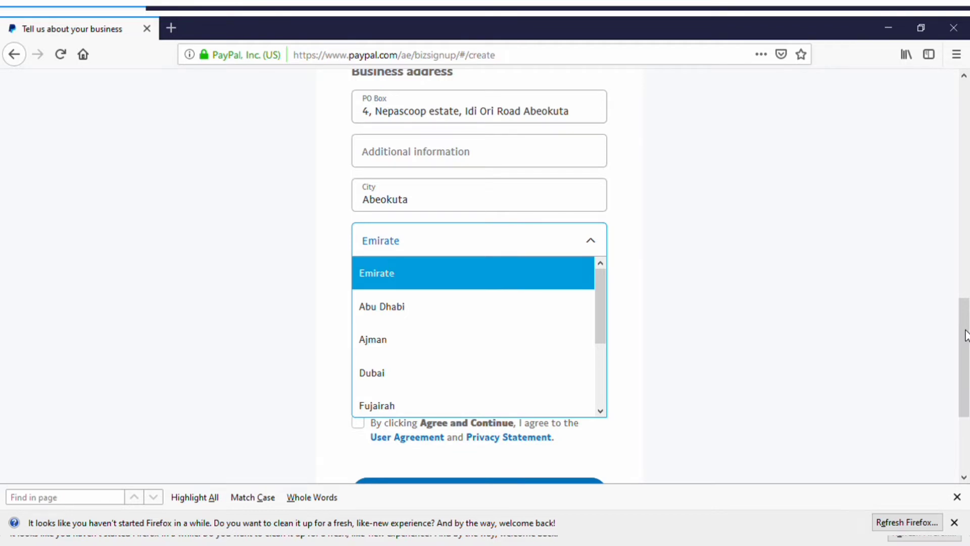
{"action": "left_click_drag", "start_coordinate": [966, 335], "coordinate": [964, 346]}
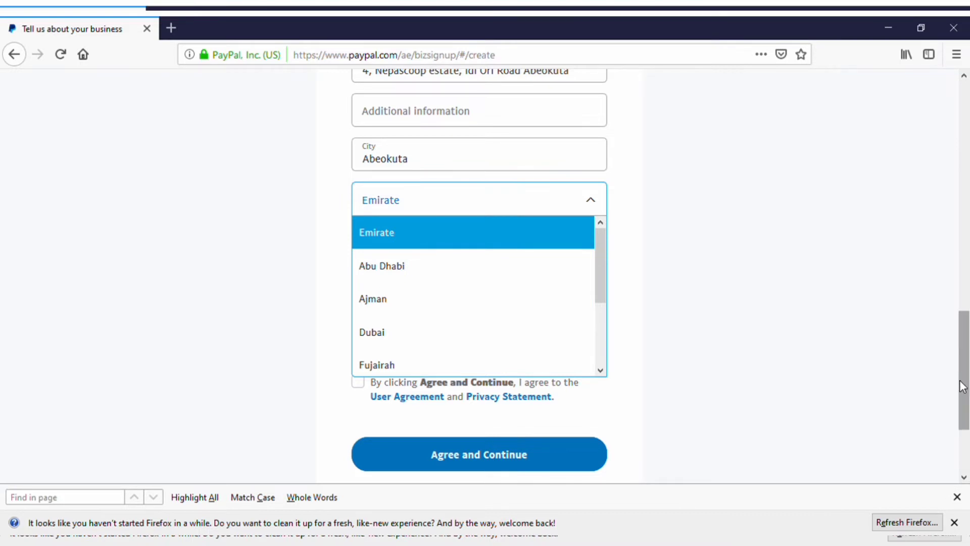
{"action": "left_click", "coordinate": [479, 285]}
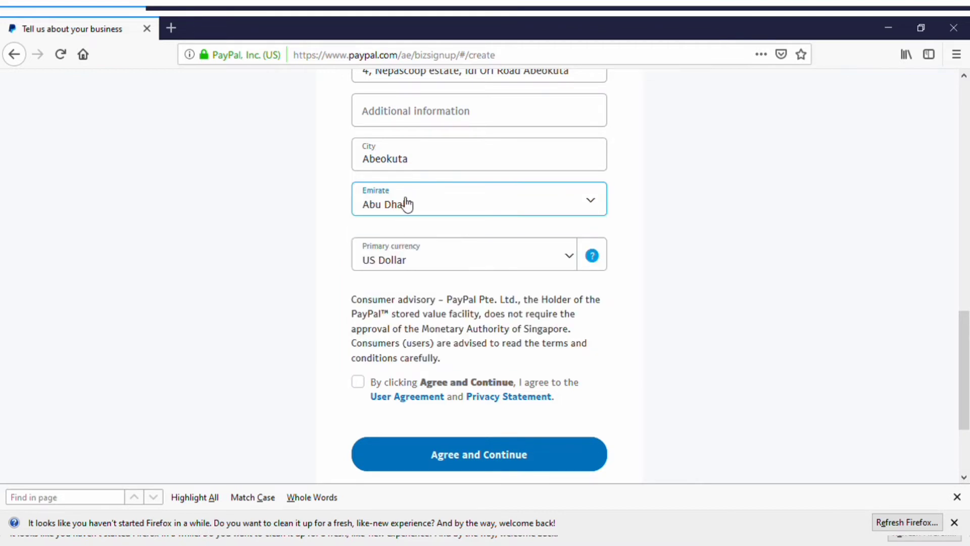
Step: Keep US Dollar as primary currency, accept the user agreement, and submit the business details
{"action": "left_click", "coordinate": [425, 256]}
{"action": "left_click", "coordinate": [411, 323]}
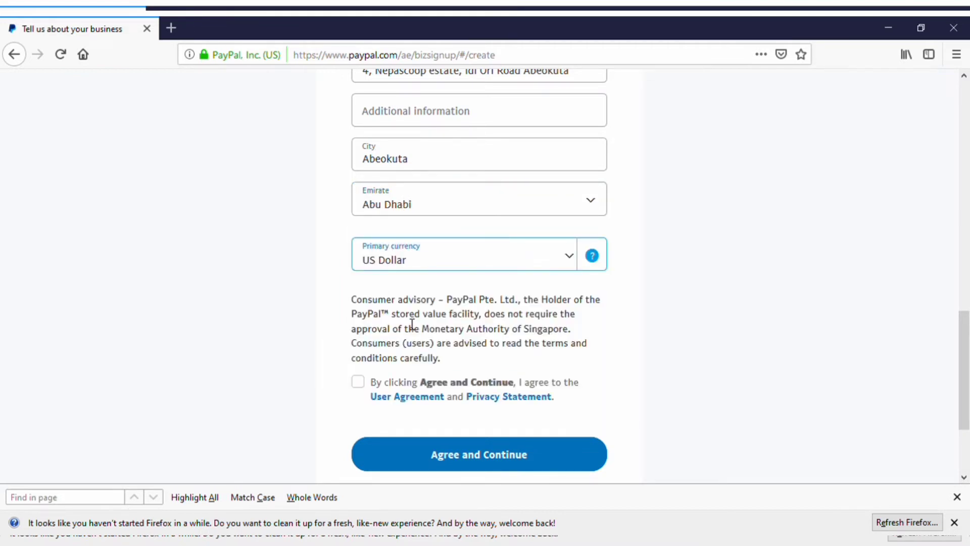
{"action": "left_click", "coordinate": [358, 388]}
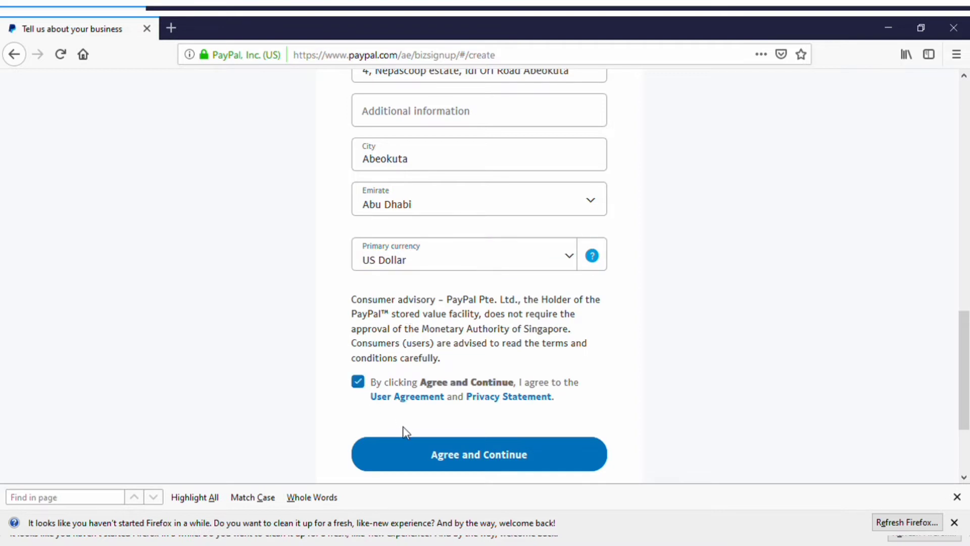
{"action": "left_click", "coordinate": [424, 449]}
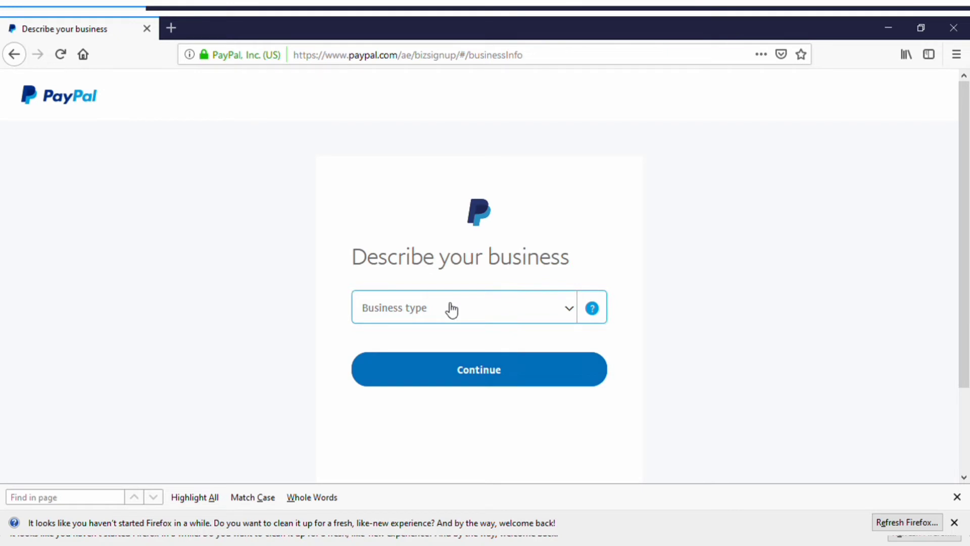
Step: Set business type to Individual/Sole Proprietorship and category Professional Services (searched 'prof'), then continue
{"action": "left_click", "coordinate": [506, 322]}
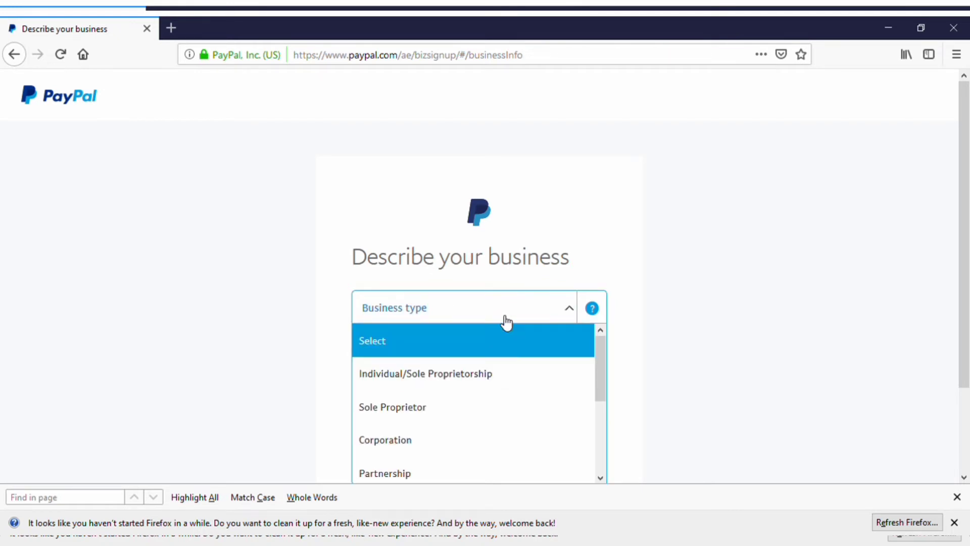
{"action": "left_click", "coordinate": [447, 377]}
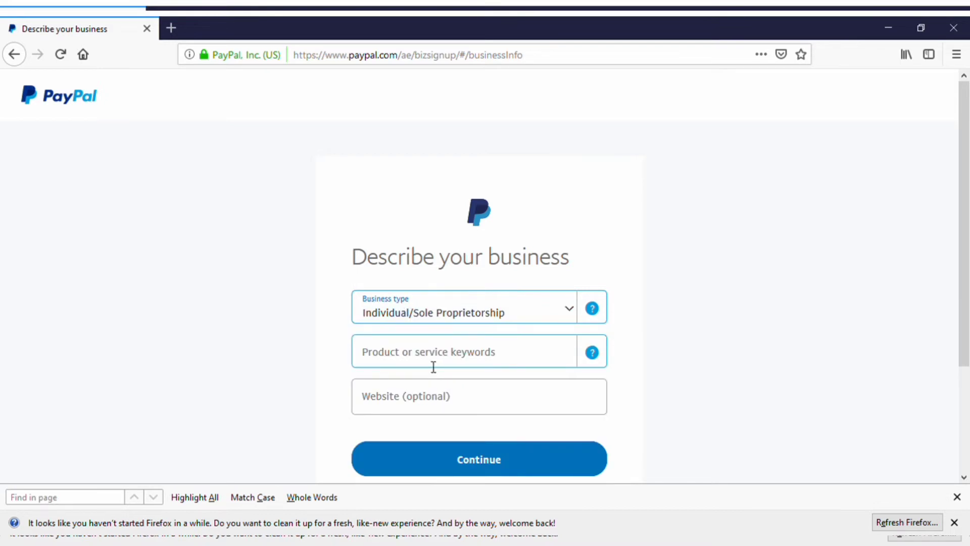
{"action": "left_click", "coordinate": [427, 362]}
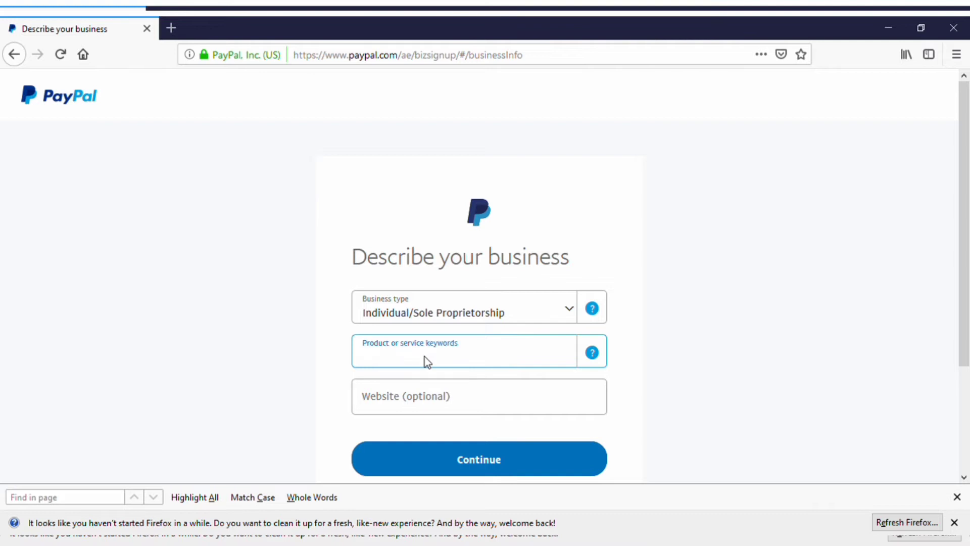
{"action": "type", "text": "pr"}
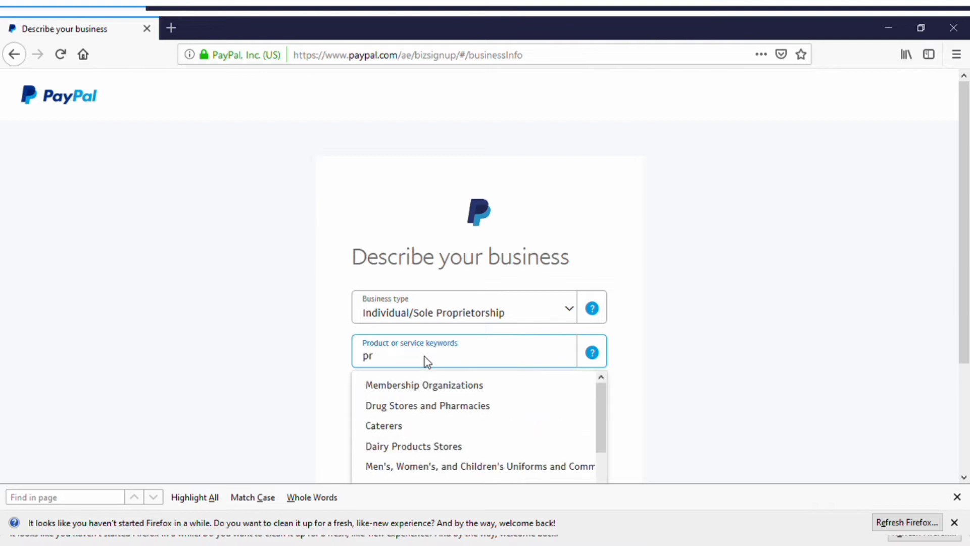
{"action": "type", "text": "of"}
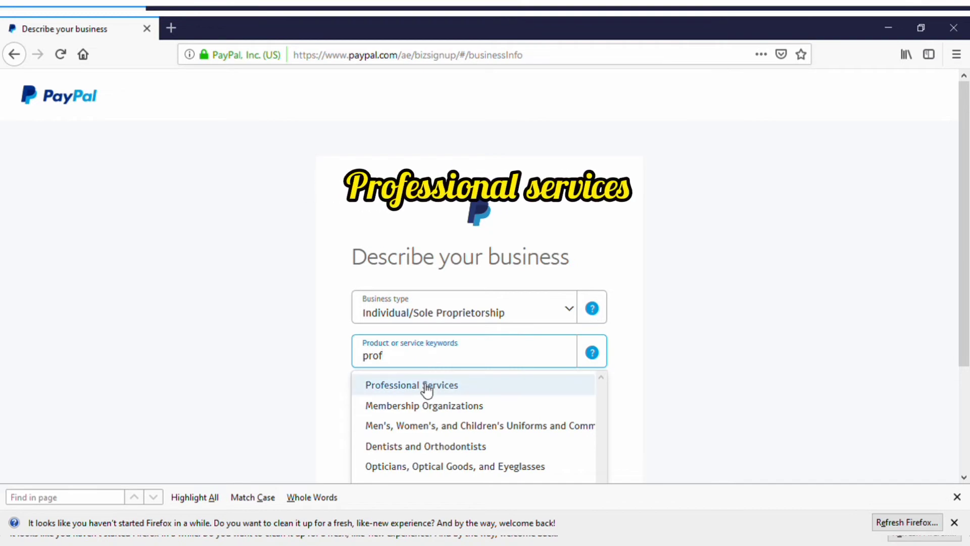
{"action": "left_click", "coordinate": [425, 385]}
{"action": "left_click", "coordinate": [470, 461]}
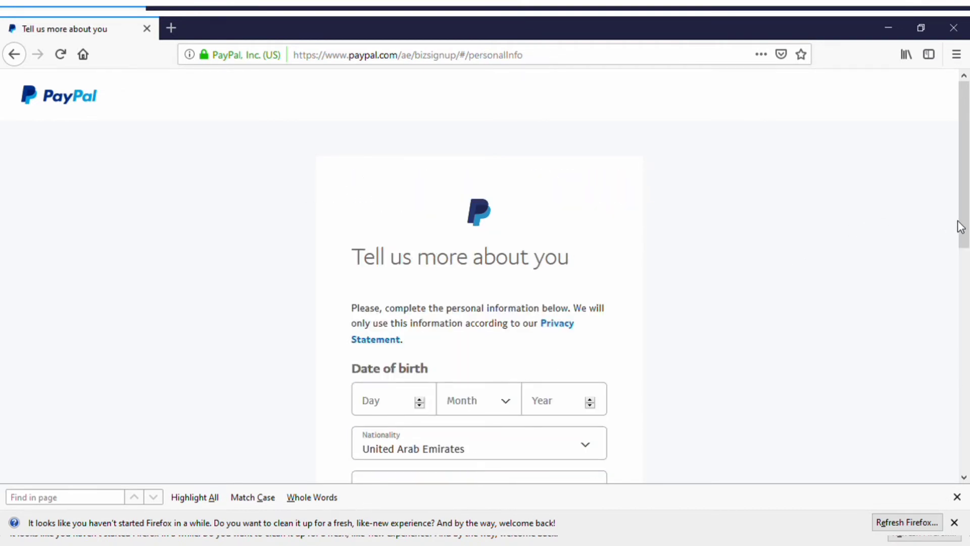
{"action": "left_click_drag", "start_coordinate": [962, 232], "coordinate": [967, 282]}
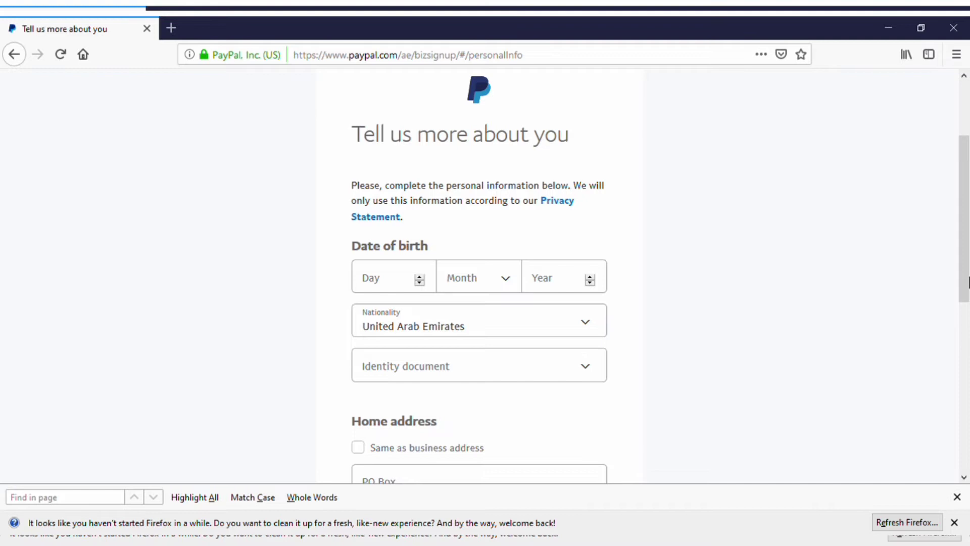
{"action": "left_click", "coordinate": [417, 284]}
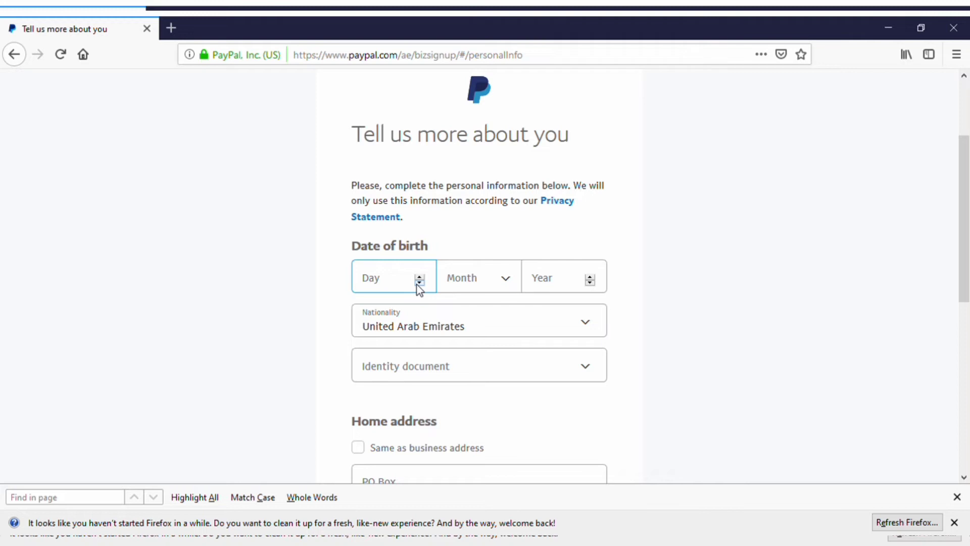
{"action": "left_click", "coordinate": [420, 283]}
{"action": "type", "text": "5"}
{"action": "left_click", "coordinate": [475, 279]}
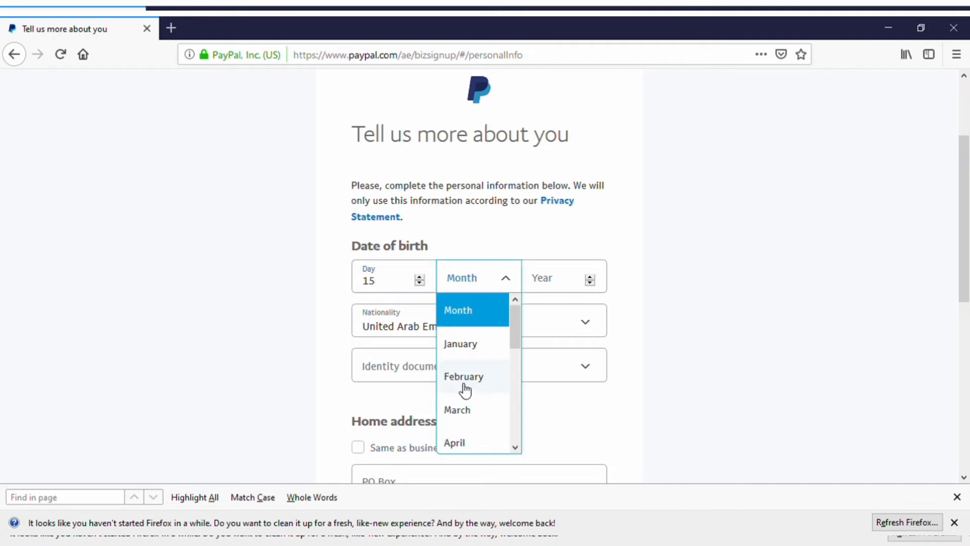
{"action": "left_click", "coordinate": [487, 449]}
{"action": "left_click", "coordinate": [559, 288]}
{"action": "type", "text": "2"}
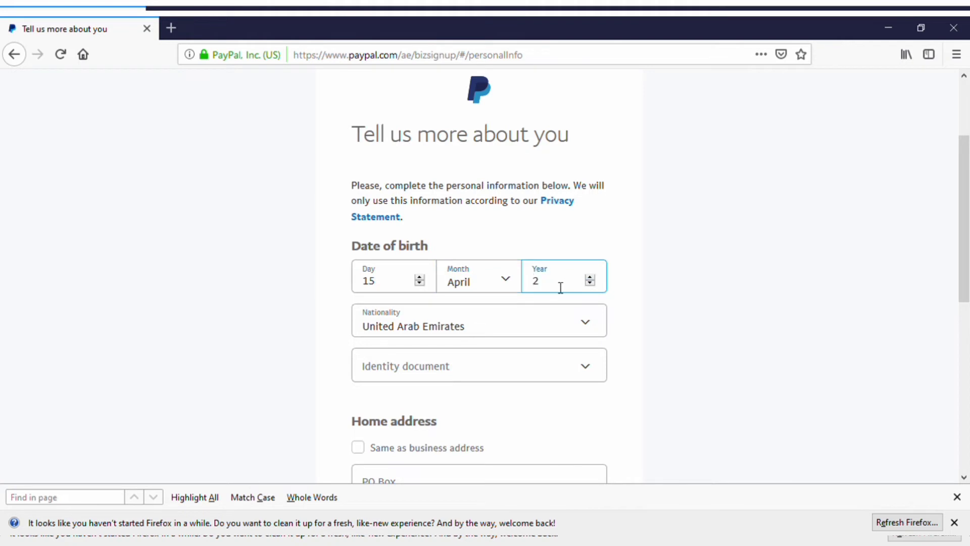
{"action": "type", "text": "002"}
Step: Set the nationality to Nigeria
{"action": "left_click", "coordinate": [530, 320]}
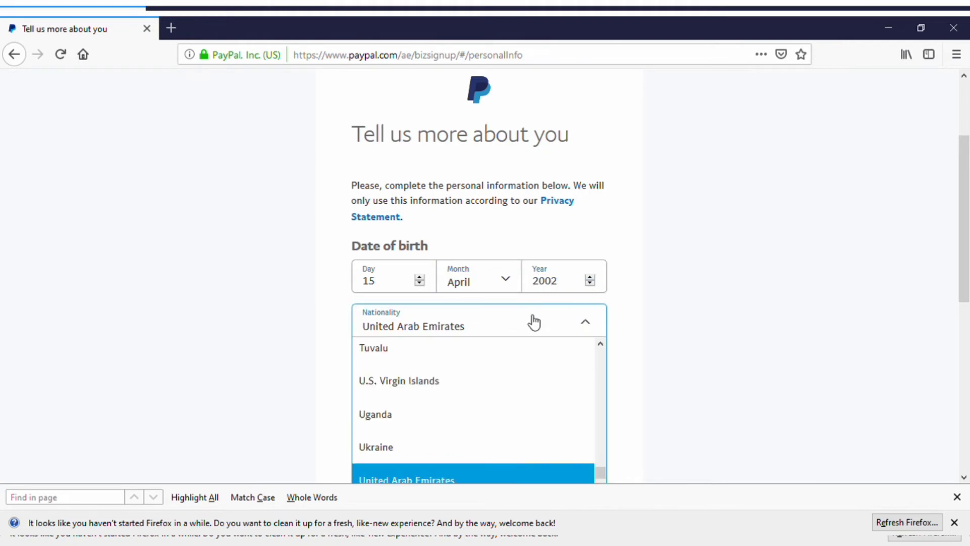
{"action": "scroll", "coordinate": [600, 441], "scroll_direction": "up", "scroll_amount": 5}
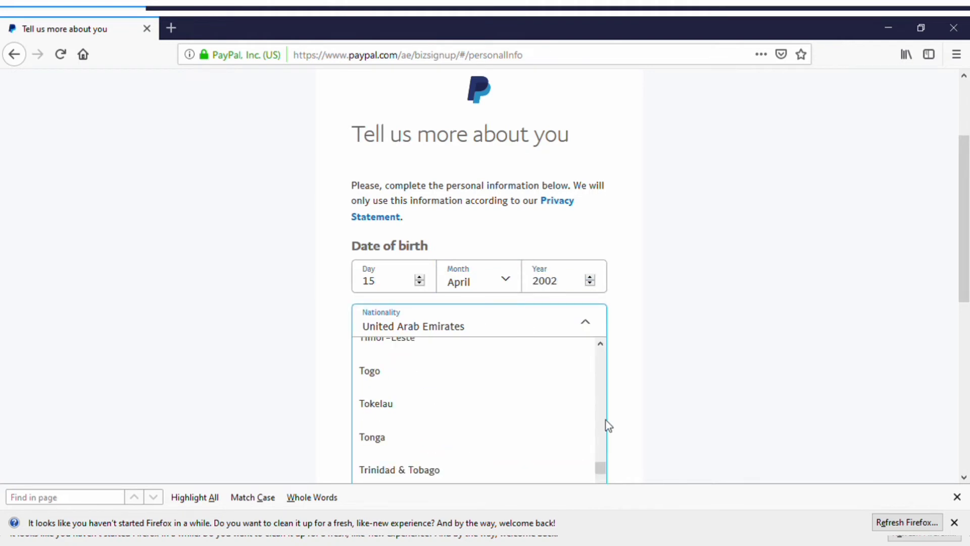
{"action": "scroll", "coordinate": [606, 410], "scroll_direction": "up", "scroll_amount": 15}
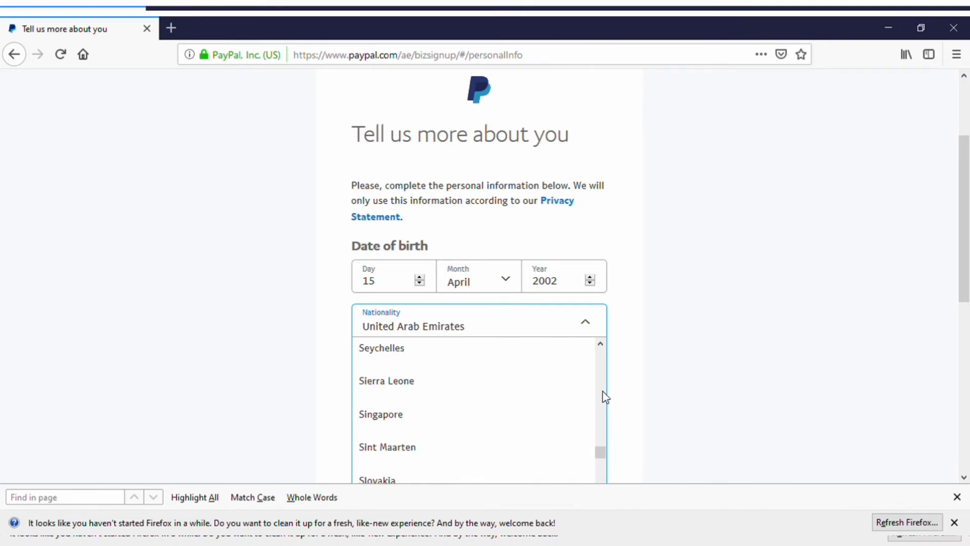
{"action": "scroll", "coordinate": [605, 397], "scroll_direction": "up", "scroll_amount": 6}
{"action": "scroll", "coordinate": [602, 439], "scroll_direction": "down", "scroll_amount": 3}
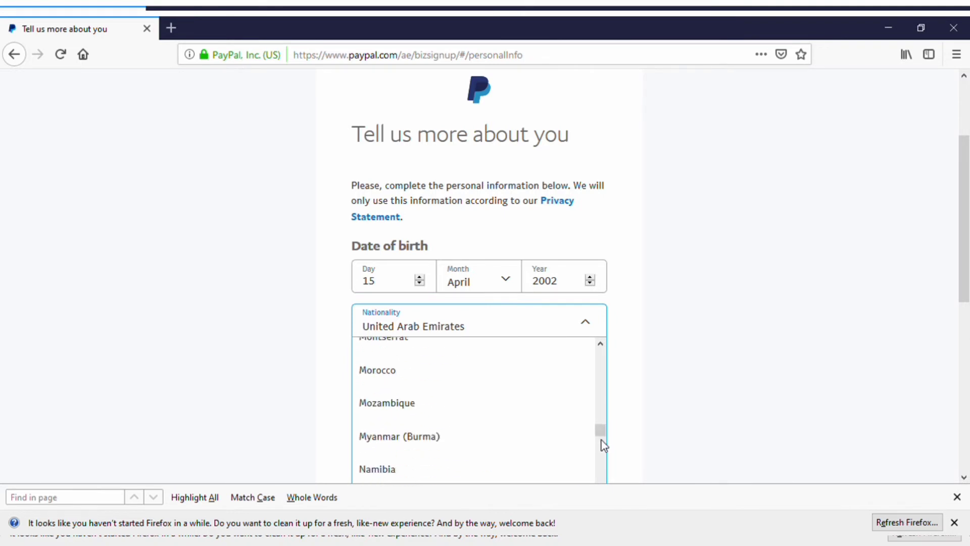
{"action": "scroll", "coordinate": [598, 450], "scroll_direction": "down", "scroll_amount": 3}
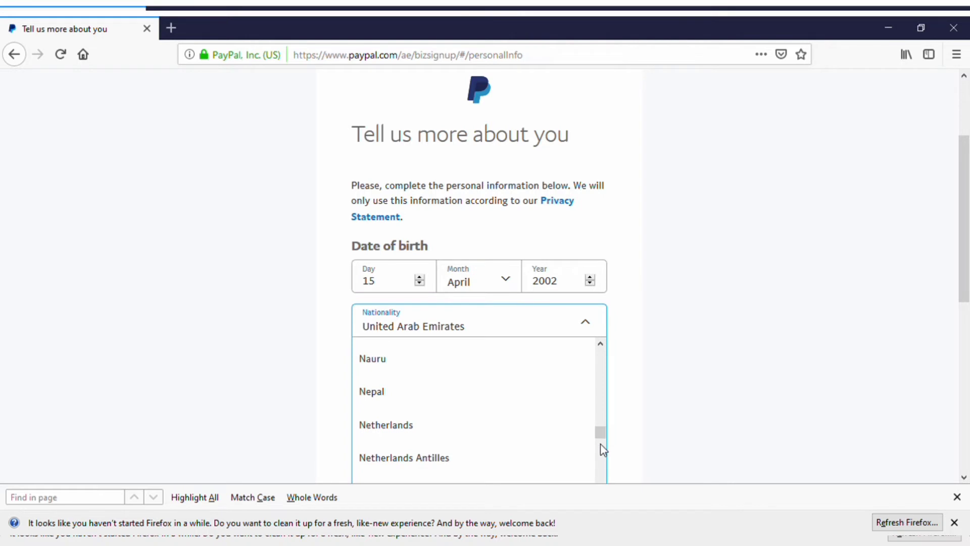
{"action": "scroll", "coordinate": [602, 448], "scroll_direction": "up", "scroll_amount": 2}
{"action": "scroll", "coordinate": [605, 453], "scroll_direction": "down", "scroll_amount": 2}
{"action": "scroll", "coordinate": [604, 452], "scroll_direction": "down", "scroll_amount": 2}
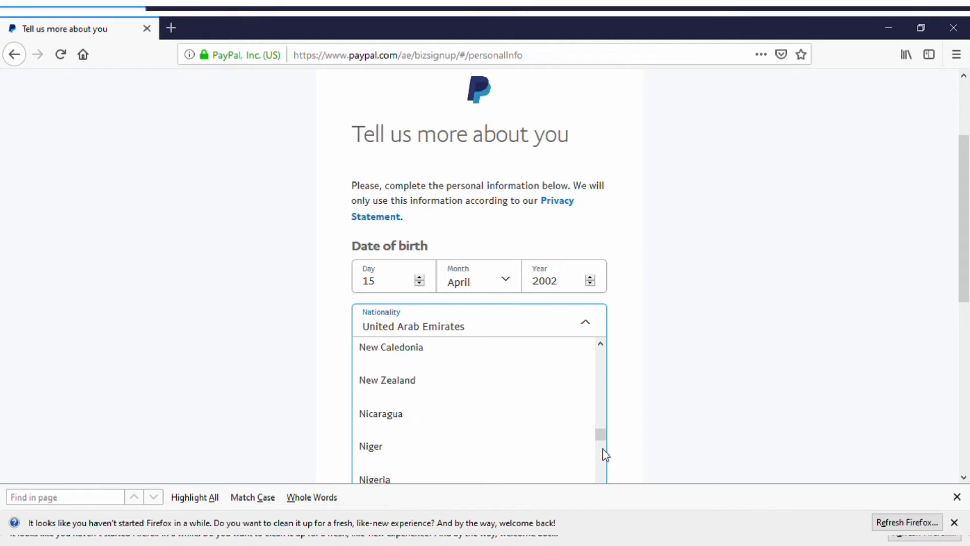
{"action": "left_click", "coordinate": [505, 478]}
Step: Choose National ID, enter the ID number, reuse the business address as home address, and submit
{"action": "left_click", "coordinate": [483, 383]}
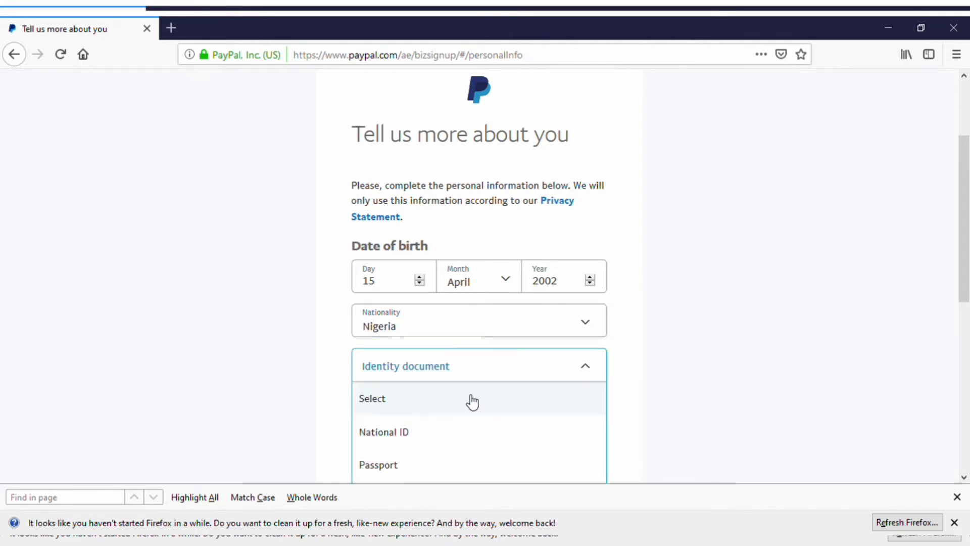
{"action": "left_click", "coordinate": [452, 434]}
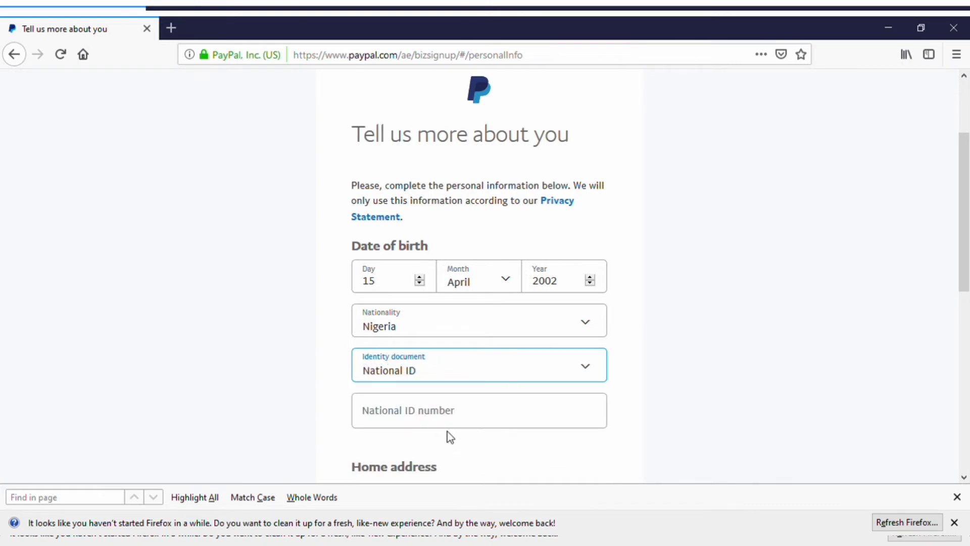
{"action": "left_click_drag", "start_coordinate": [963, 271], "coordinate": [961, 362]}
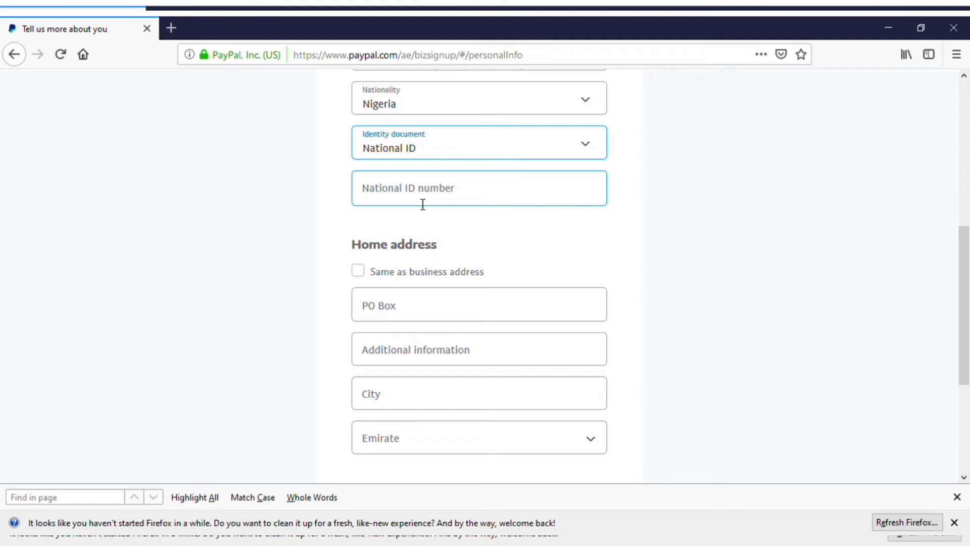
{"action": "left_click", "coordinate": [423, 204]}
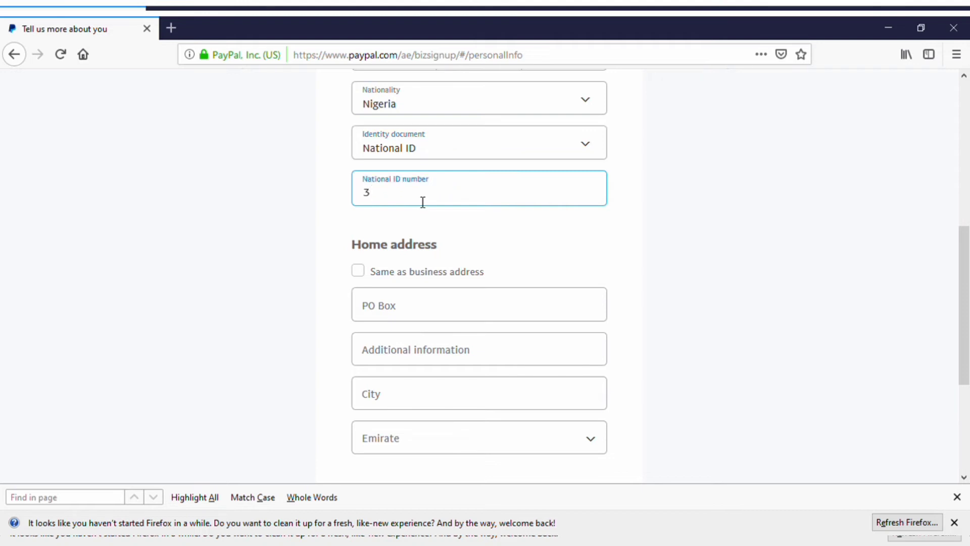
{"action": "left_click", "coordinate": [358, 272]}
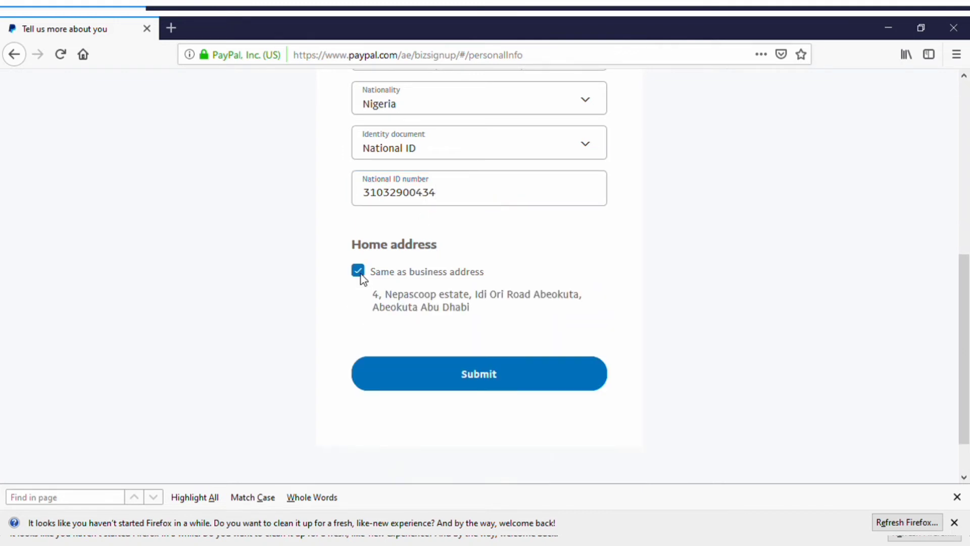
{"action": "left_click", "coordinate": [547, 372]}
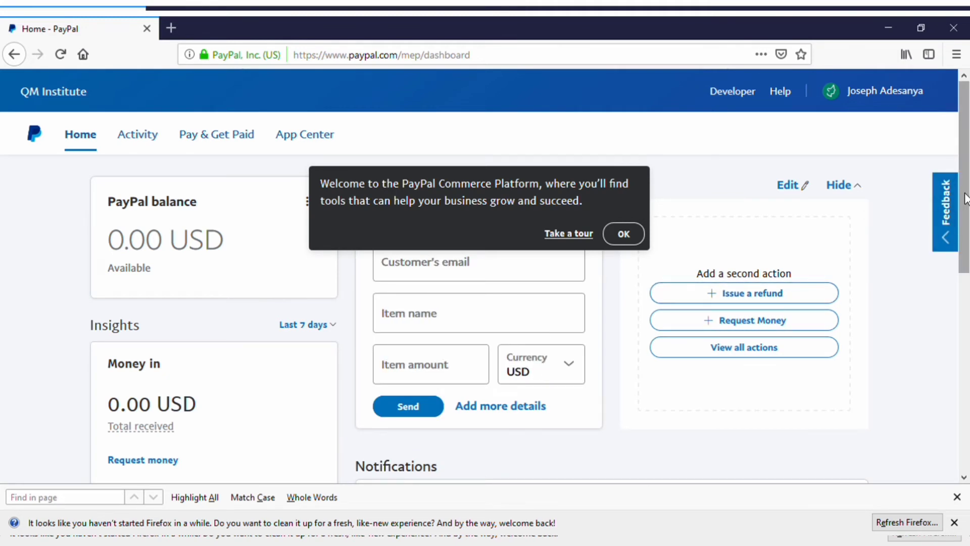
Step: Dismiss the welcome message, view the card-linking details, and close them without adding a card
{"action": "scroll", "coordinate": [965, 197], "scroll_direction": "down", "scroll_amount": 3}
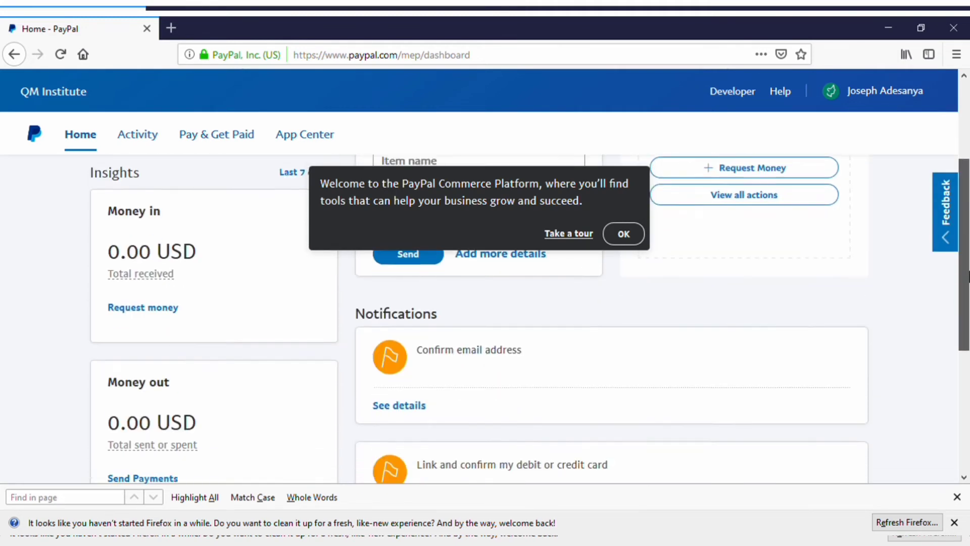
{"action": "left_click", "coordinate": [623, 234]}
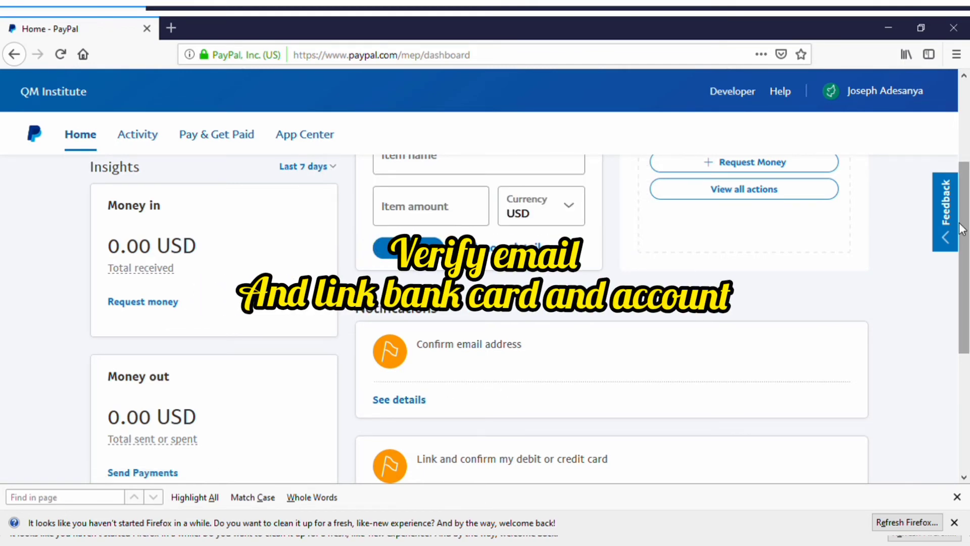
{"action": "scroll", "coordinate": [967, 238], "scroll_direction": "down", "scroll_amount": 3}
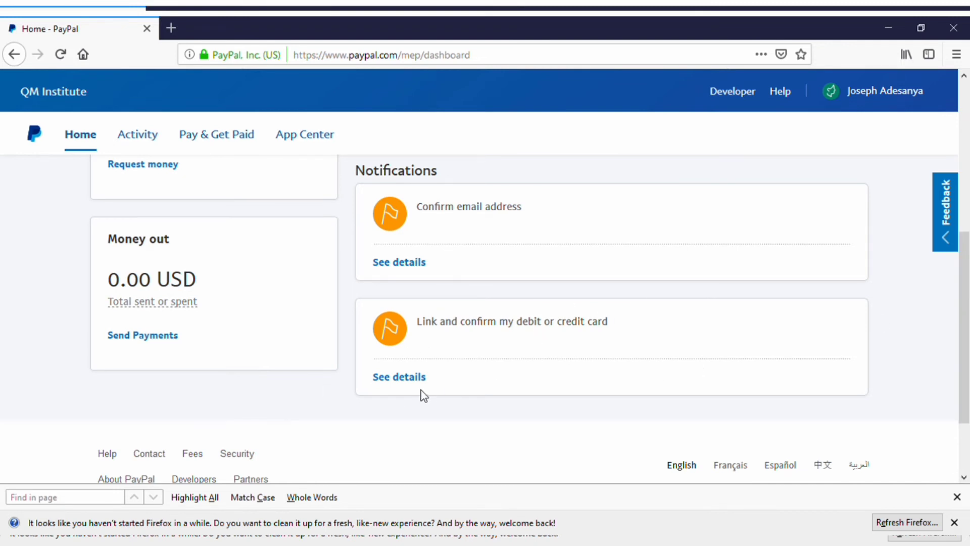
{"action": "left_click", "coordinate": [424, 376]}
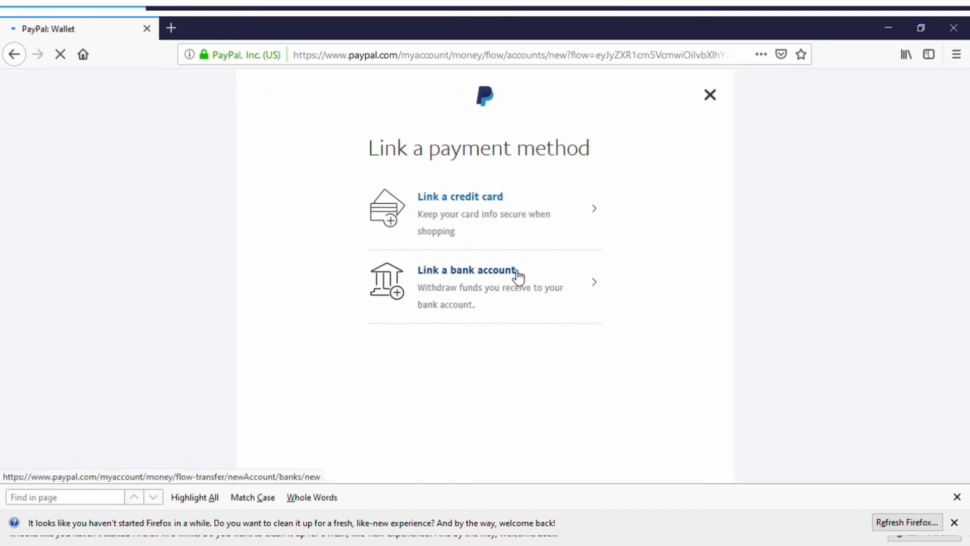
{"action": "left_click", "coordinate": [708, 97]}
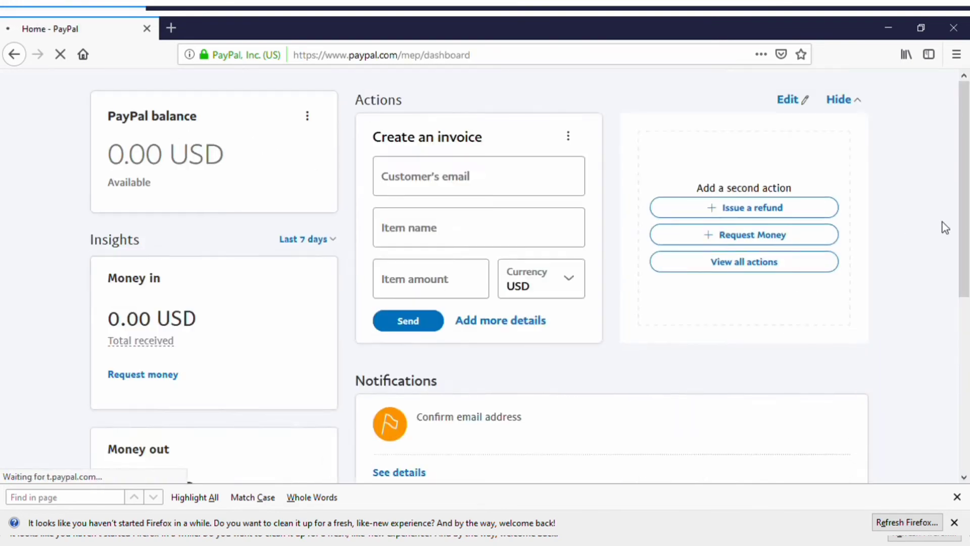
{"action": "scroll", "coordinate": [967, 285], "scroll_direction": "down", "scroll_amount": 3}
{"action": "scroll", "coordinate": [967, 285], "scroll_direction": "down", "scroll_amount": 2}
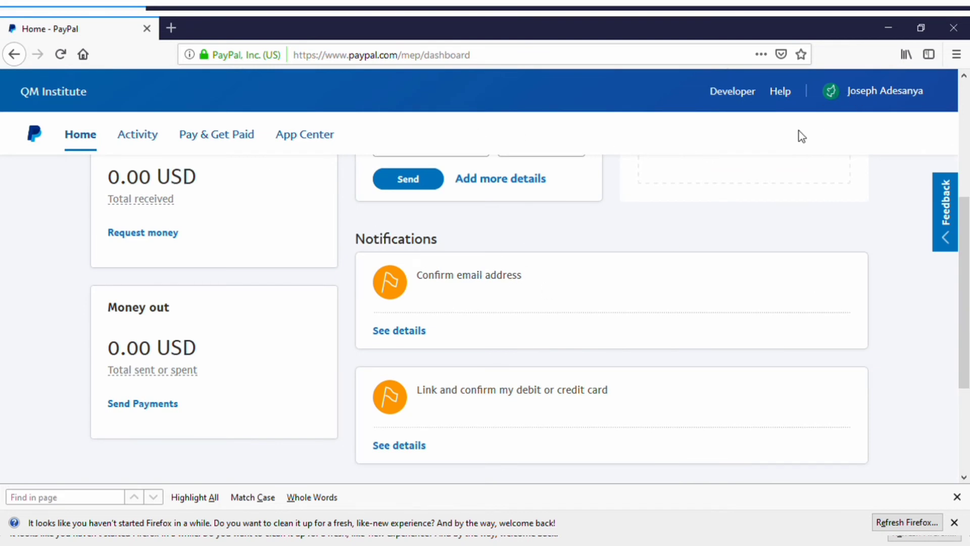
Step: Go to Account Settings > Business information and choose Update for the QM Institute profile
{"action": "left_click", "coordinate": [909, 98]}
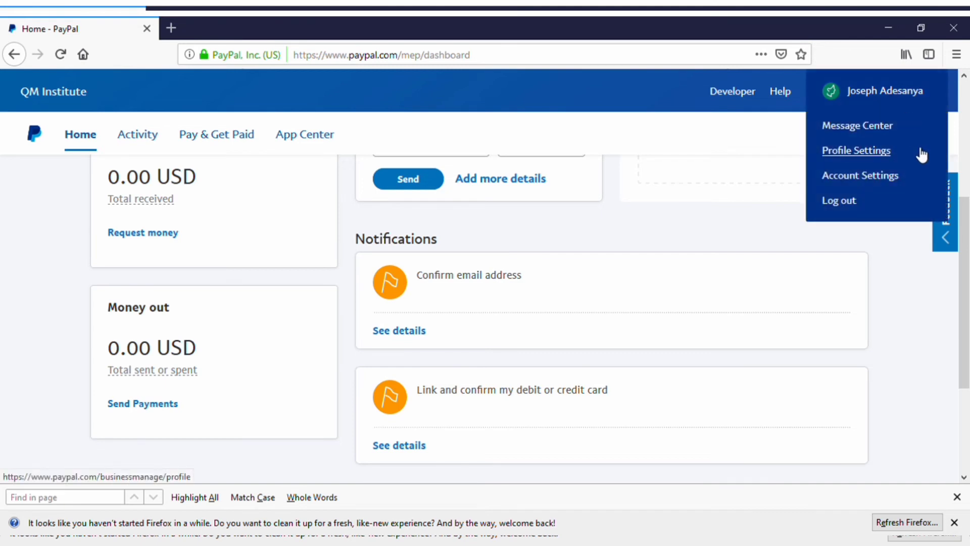
{"action": "left_click", "coordinate": [891, 180]}
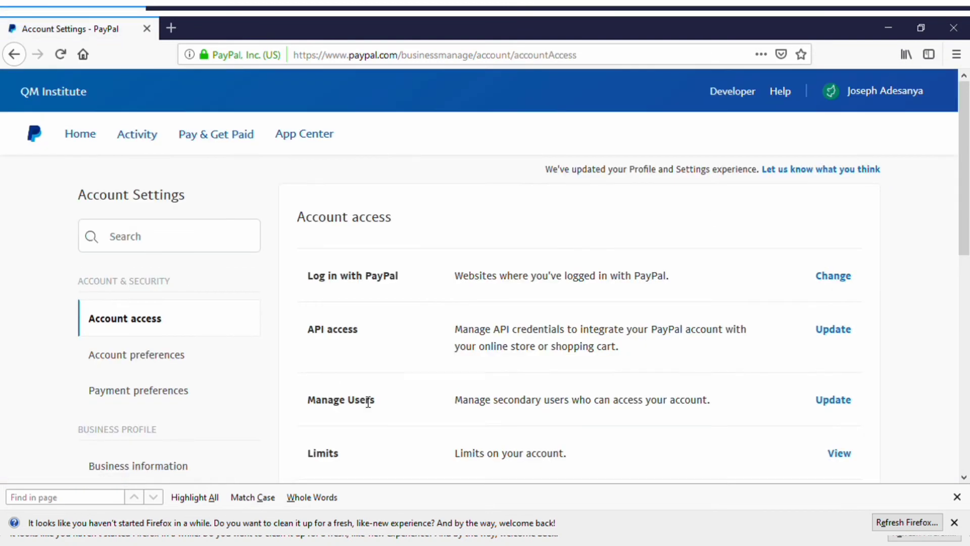
{"action": "left_click_drag", "start_coordinate": [966, 251], "coordinate": [964, 303]}
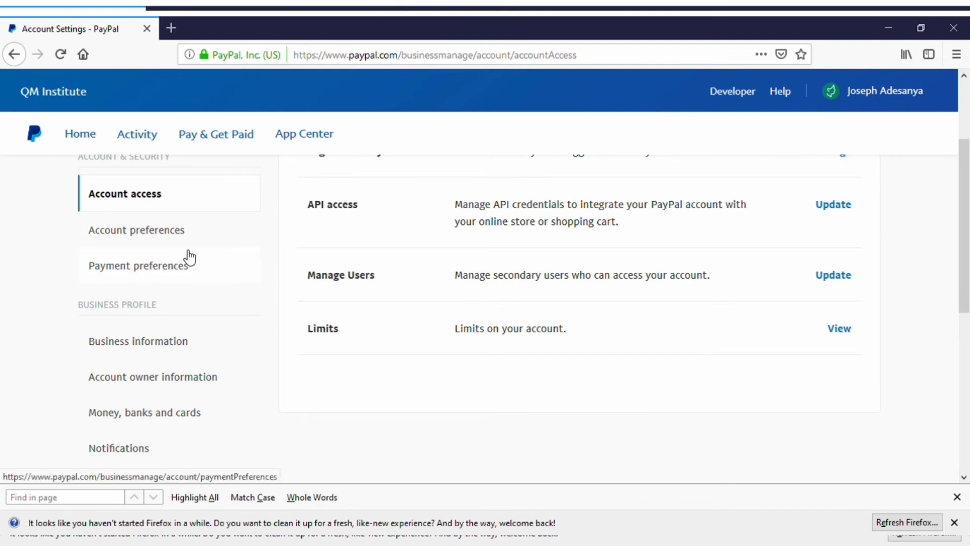
{"action": "left_click", "coordinate": [152, 347]}
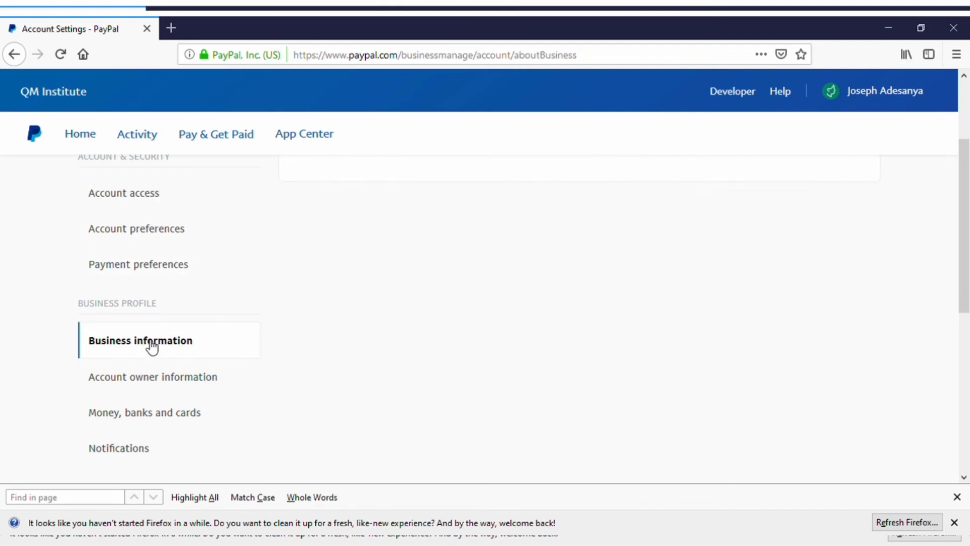
{"action": "left_click_drag", "start_coordinate": [958, 280], "coordinate": [963, 213]}
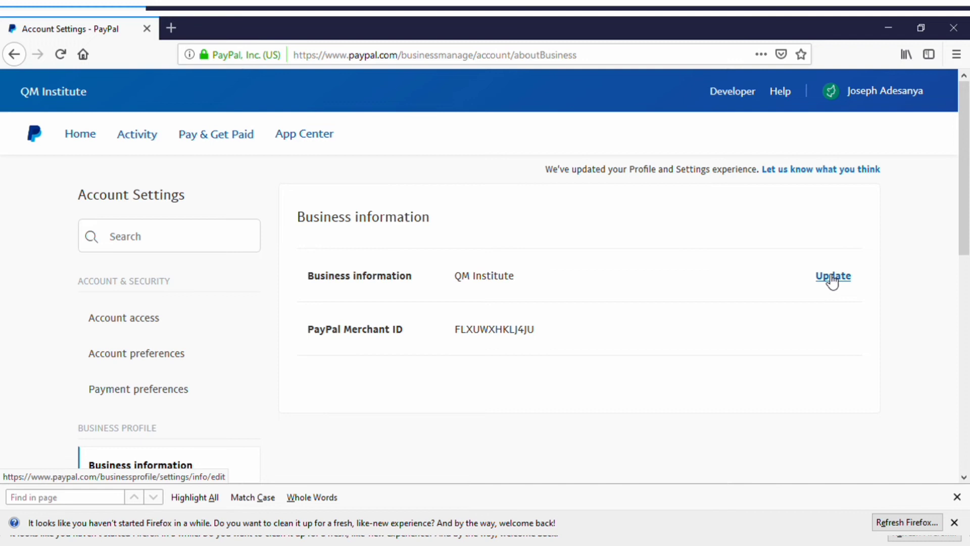
{"action": "left_click", "coordinate": [832, 278]}
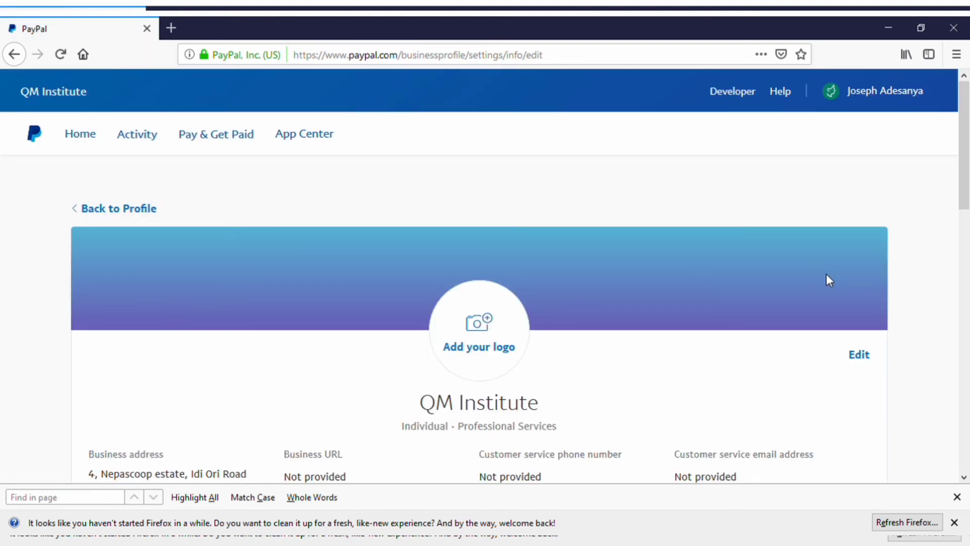
Step: Edit the company profile and enter the customer service email address
{"action": "left_click", "coordinate": [855, 357]}
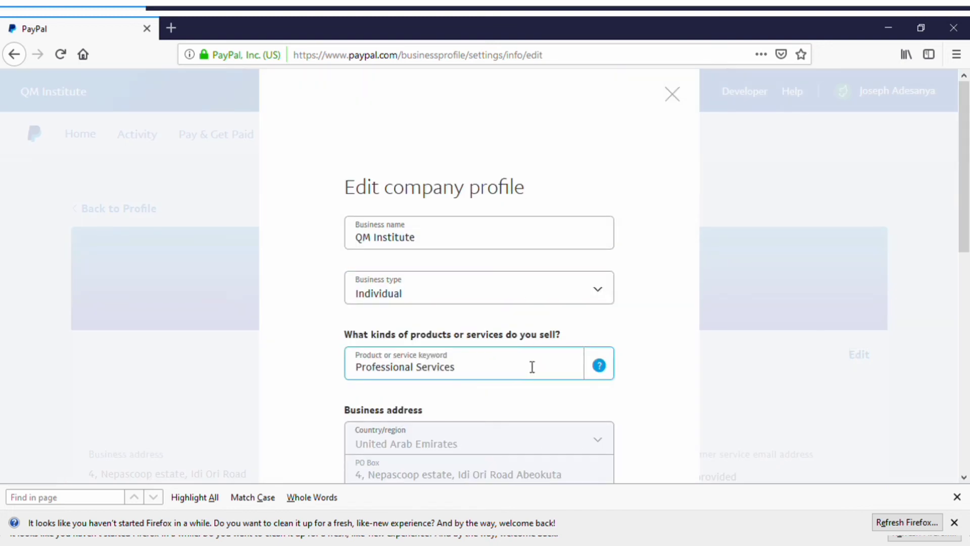
{"action": "left_click_drag", "start_coordinate": [965, 212], "coordinate": [967, 404]}
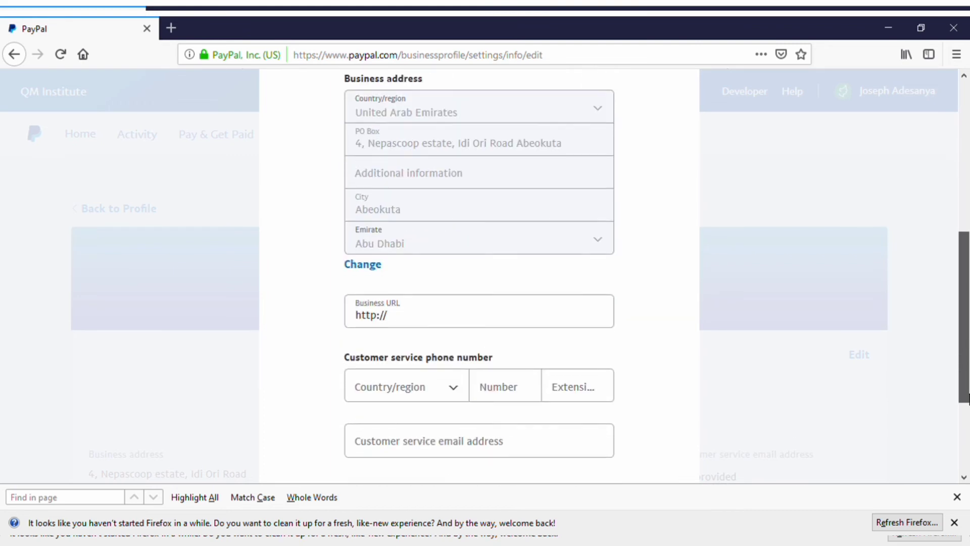
{"action": "left_click", "coordinate": [539, 444]}
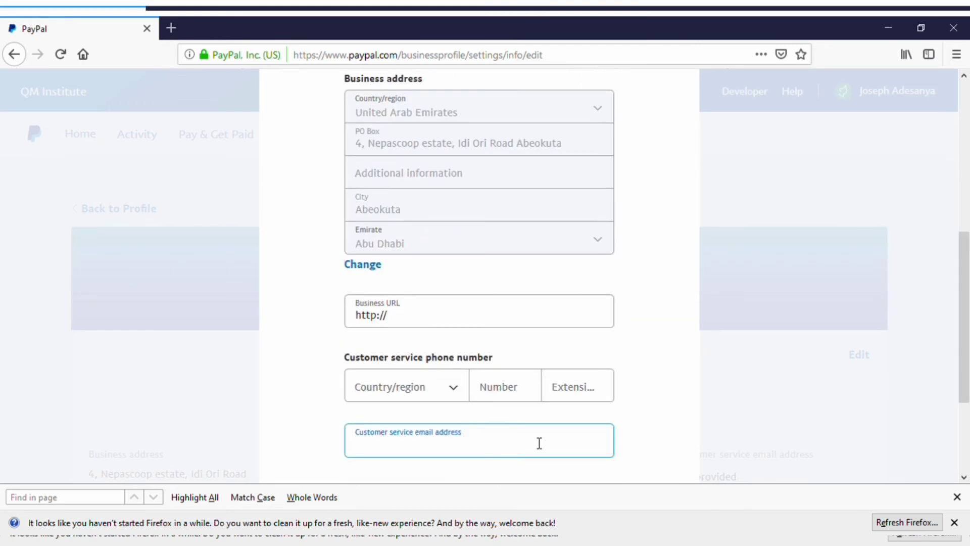
{"action": "type", "text": "a"}
{"action": "key", "text": "BackSpace"}
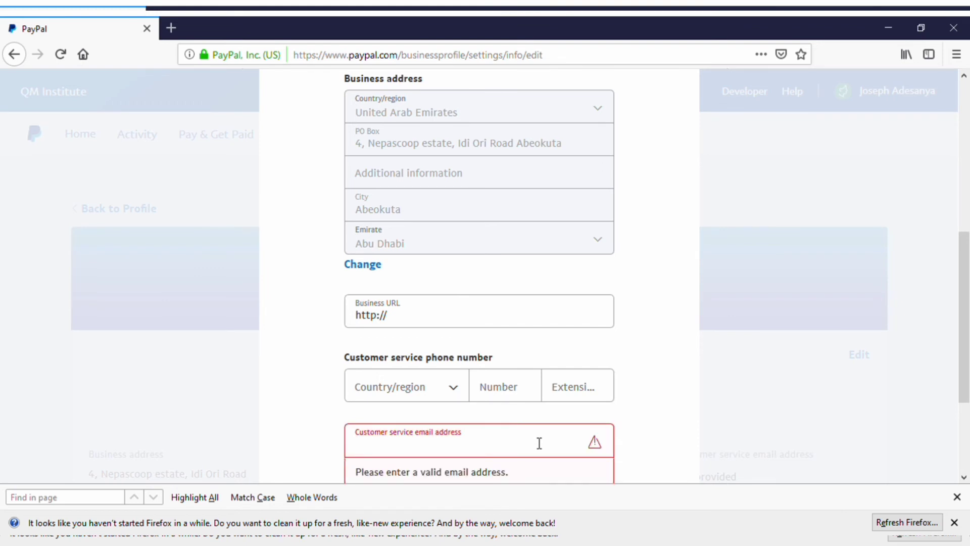
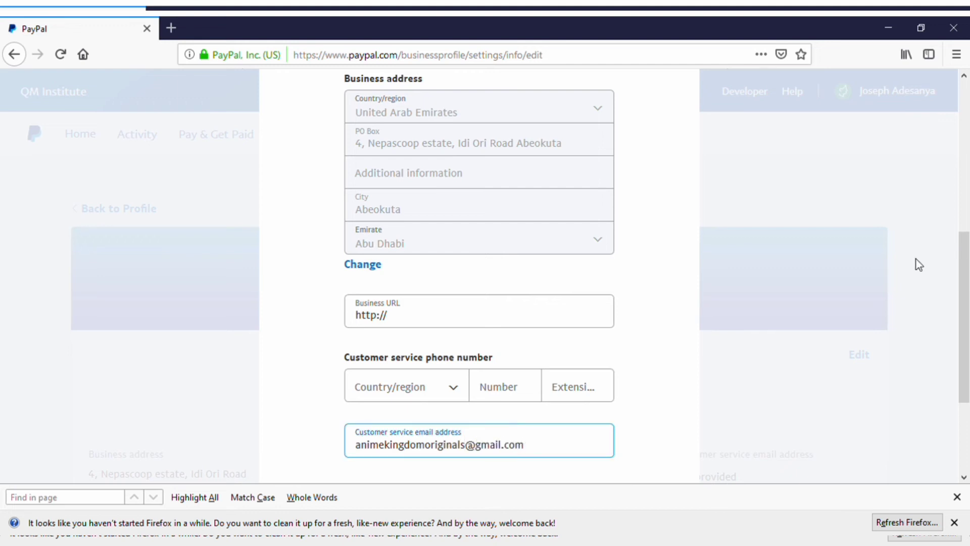
Step: Save the updated company profile and dismiss the confirmation
{"action": "left_click_drag", "start_coordinate": [963, 297], "coordinate": [968, 359]}
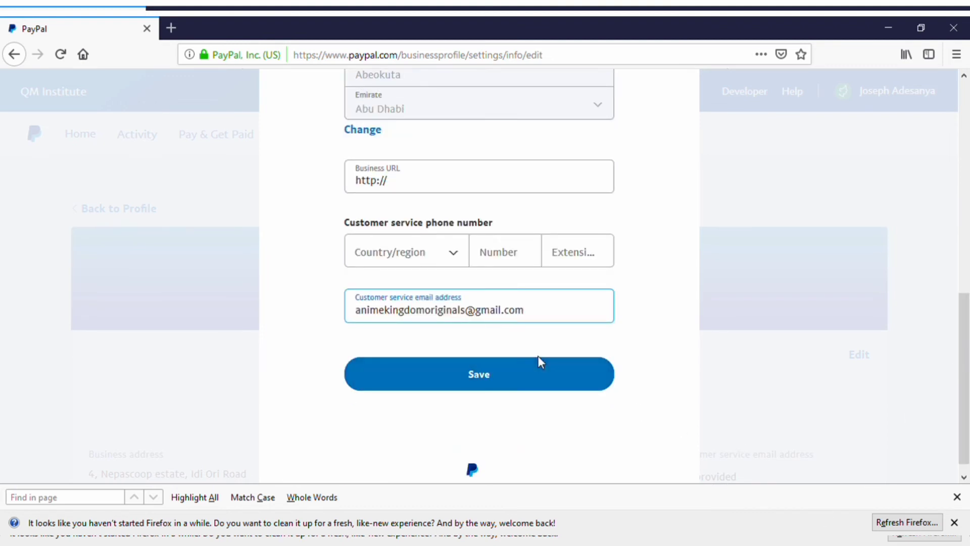
{"action": "left_click", "coordinate": [529, 367]}
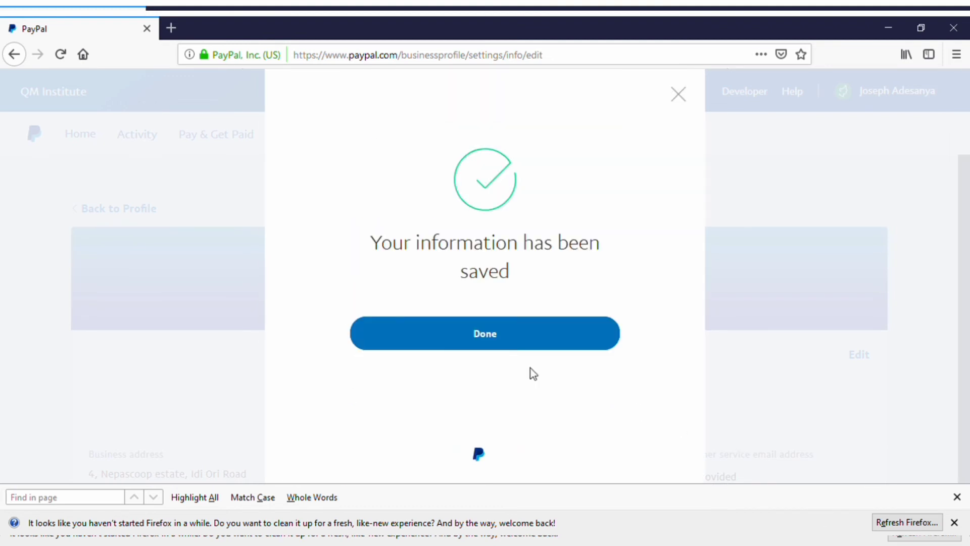
{"action": "left_click", "coordinate": [522, 336]}
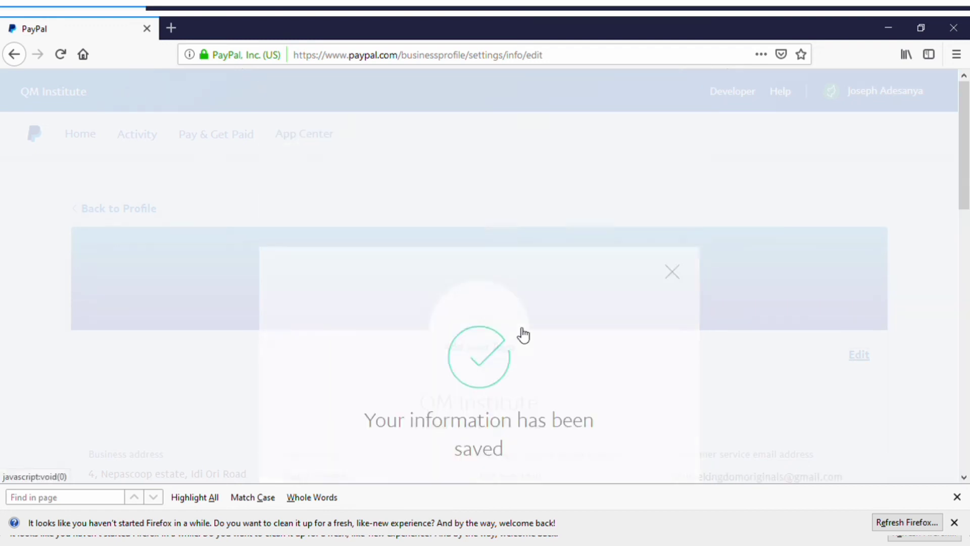
{"action": "left_click_drag", "start_coordinate": [963, 187], "coordinate": [966, 273]}
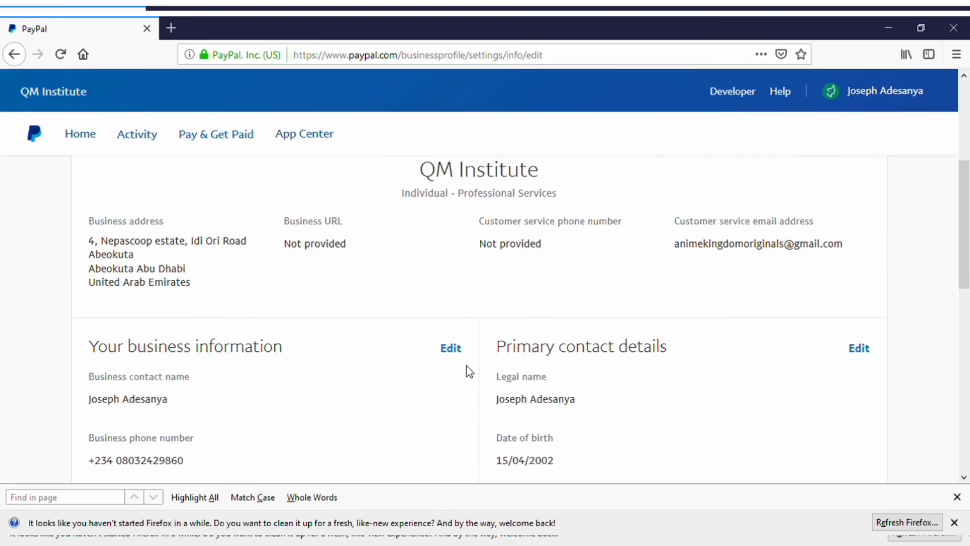
Step: Edit Your business information and set the sales venue to Other marketplace, leaving Others unticked
{"action": "left_click", "coordinate": [460, 350]}
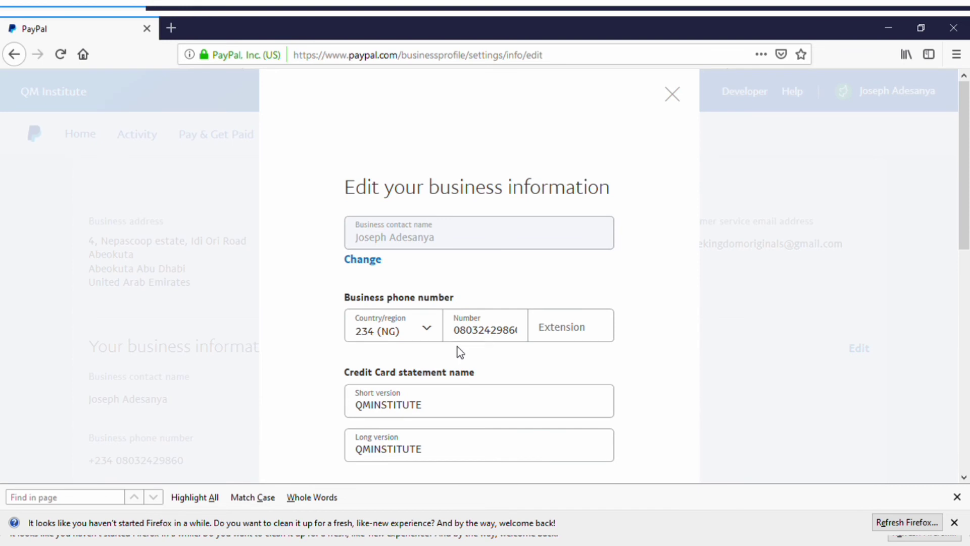
{"action": "left_click_drag", "start_coordinate": [966, 192], "coordinate": [968, 263]}
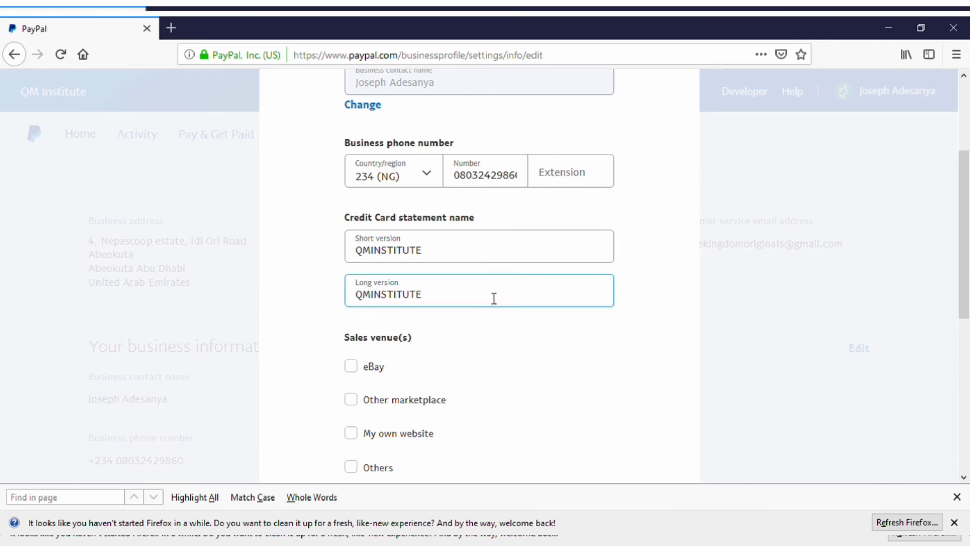
{"action": "left_click_drag", "start_coordinate": [965, 281], "coordinate": [967, 362]}
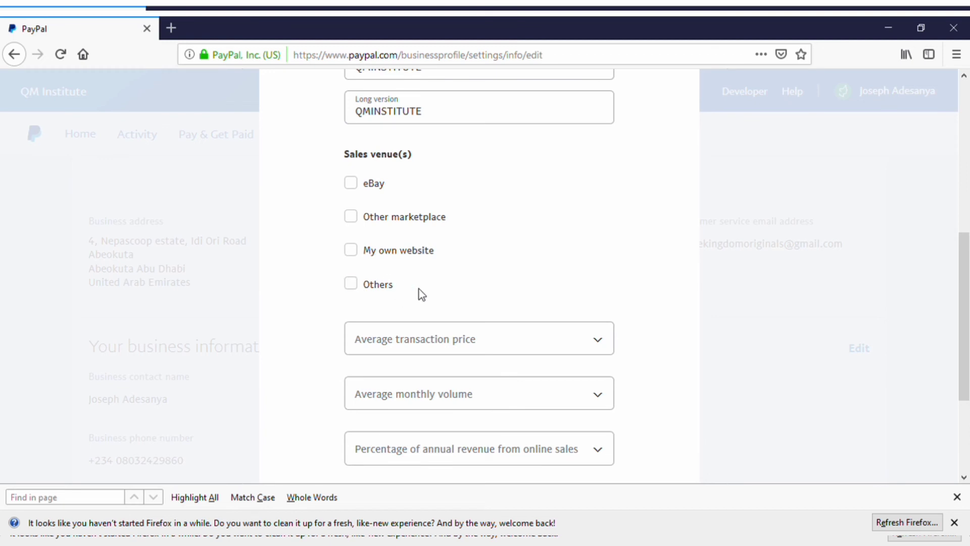
{"action": "left_click", "coordinate": [351, 284]}
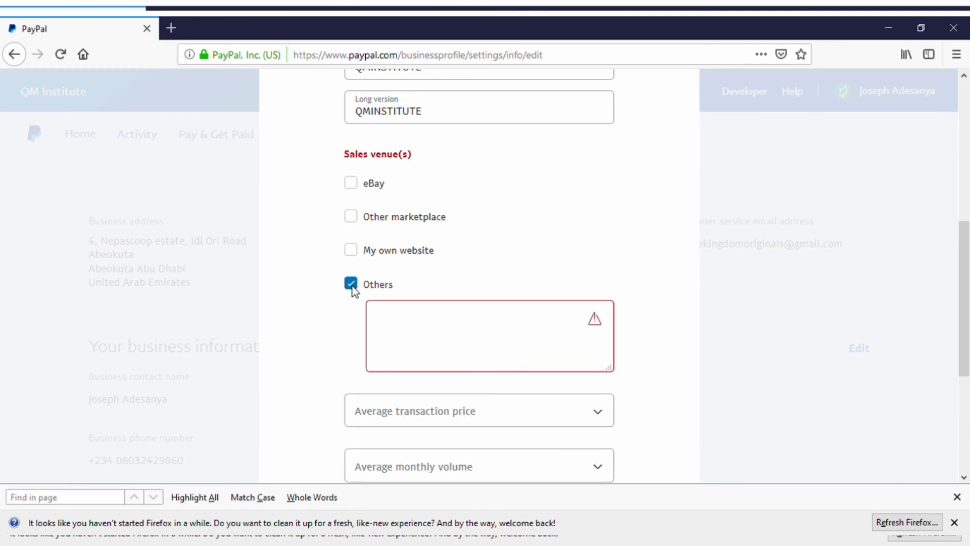
{"action": "left_click", "coordinate": [426, 321]}
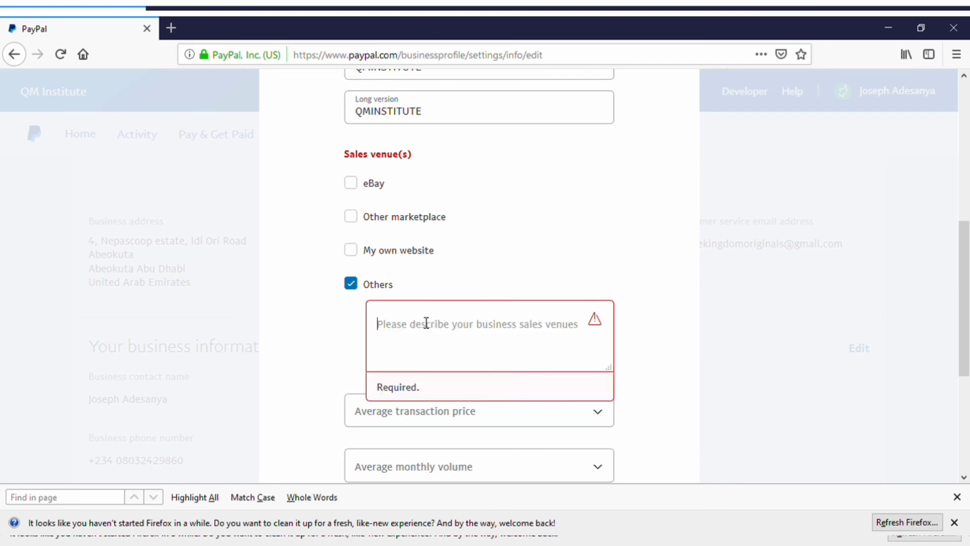
{"action": "left_click", "coordinate": [370, 219]}
{"action": "left_click", "coordinate": [358, 285]}
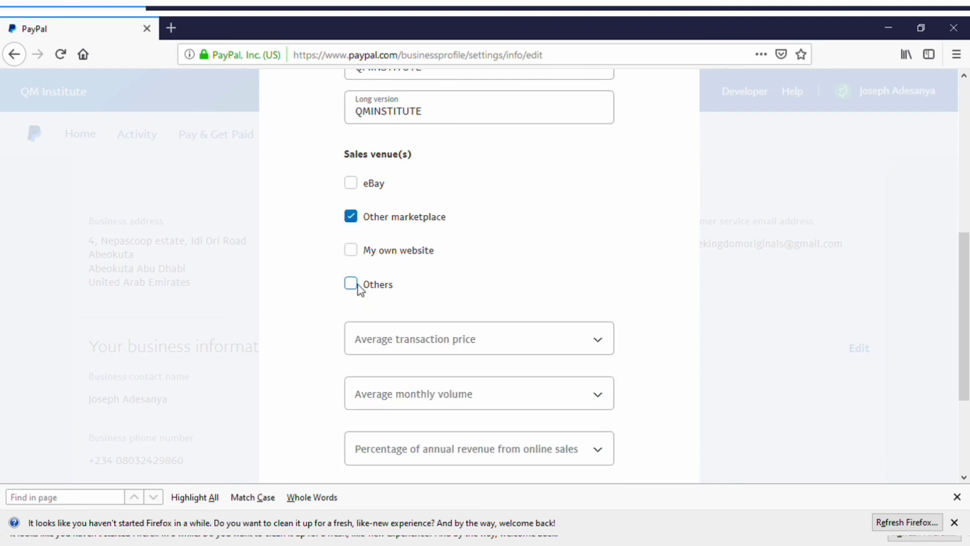
{"action": "scroll", "coordinate": [965, 345], "scroll_direction": "down", "scroll_amount": 2}
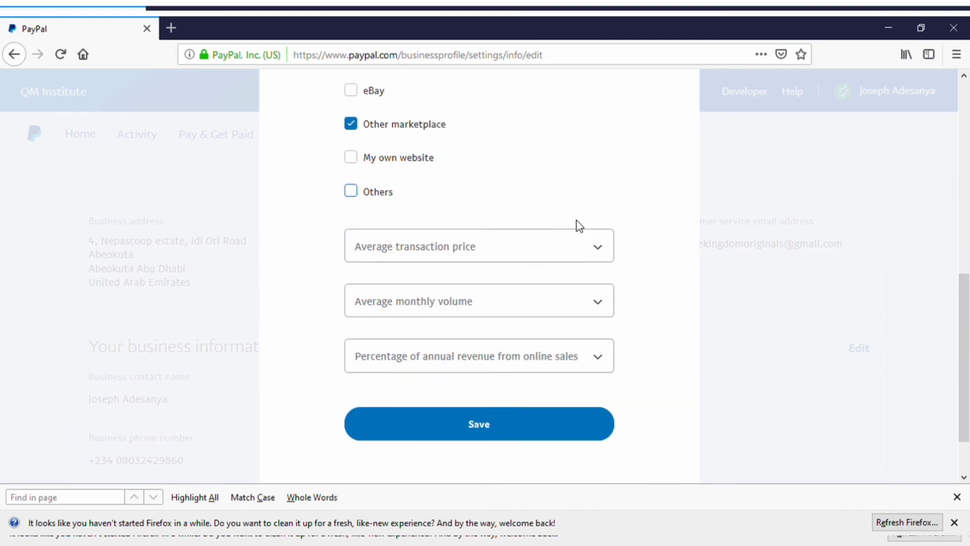
Step: Set the average transaction price range to 360.00 USD – 890.00 USD
{"action": "left_click", "coordinate": [586, 255]}
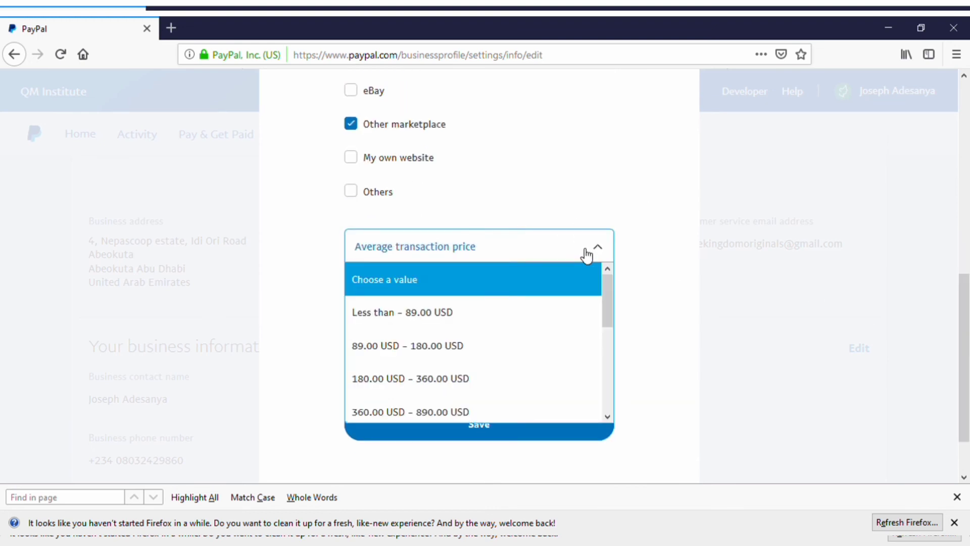
{"action": "left_click_drag", "start_coordinate": [610, 298], "coordinate": [615, 325]}
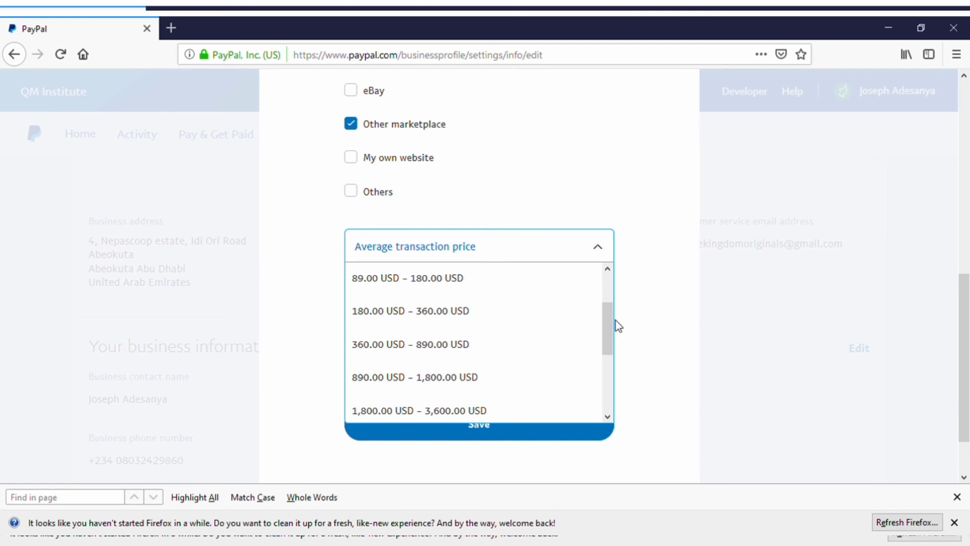
{"action": "left_click", "coordinate": [549, 348]}
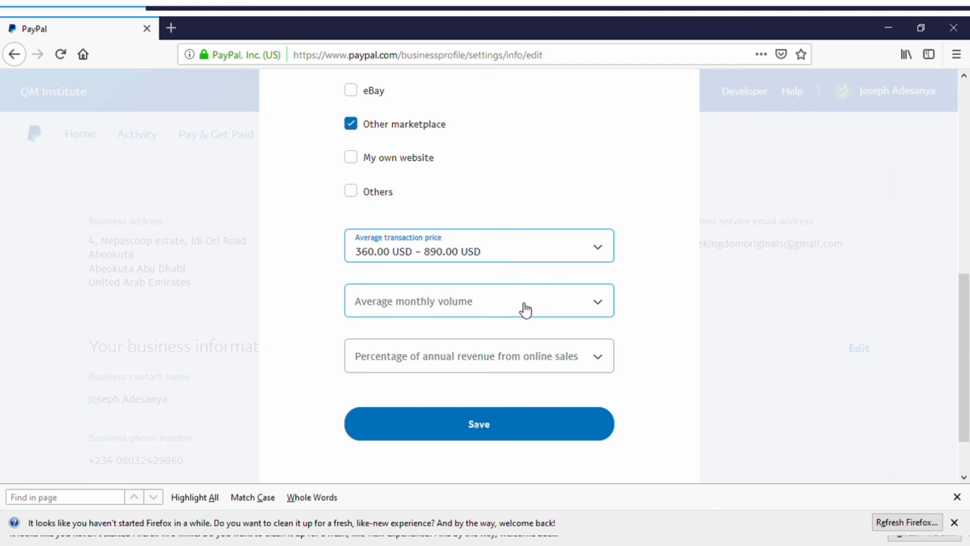
{"action": "left_click", "coordinate": [557, 247]}
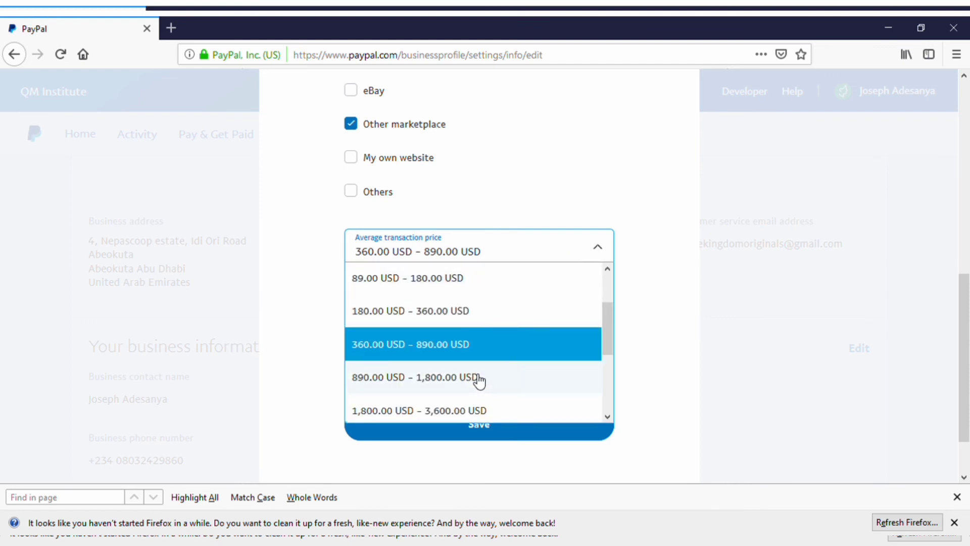
{"action": "left_click", "coordinate": [490, 356]}
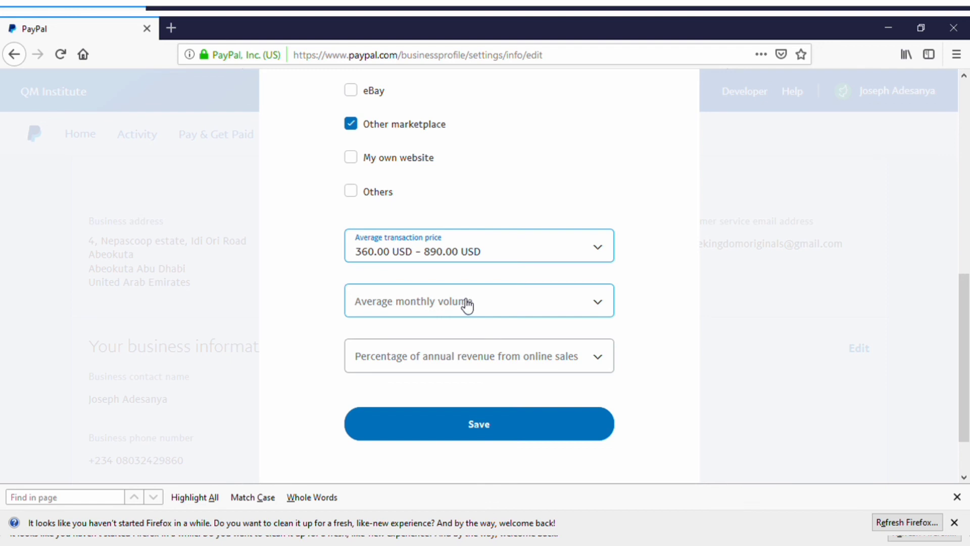
Step: Set monthly volume under 18,000.00 USD and online revenue 75% – 100%, then save
{"action": "left_click", "coordinate": [461, 302]}
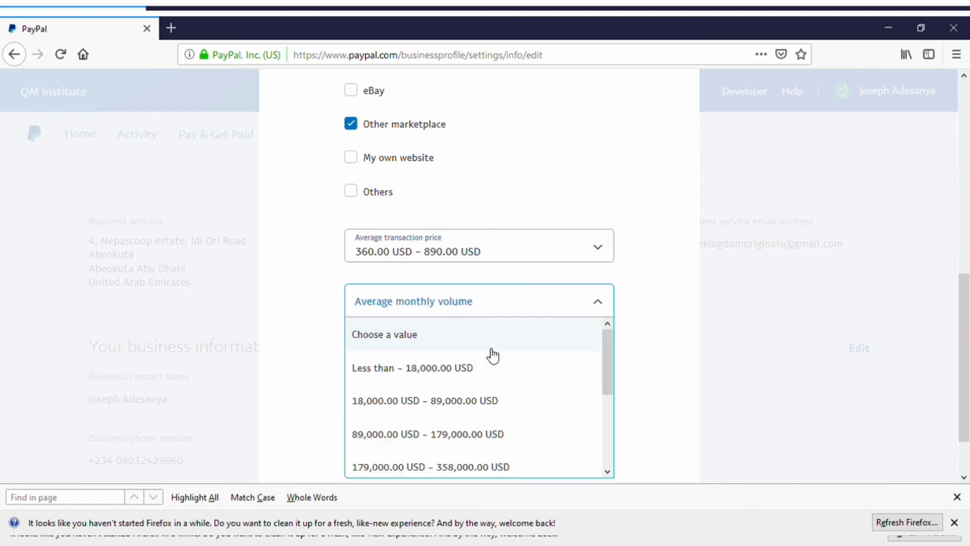
{"action": "left_click", "coordinate": [500, 369]}
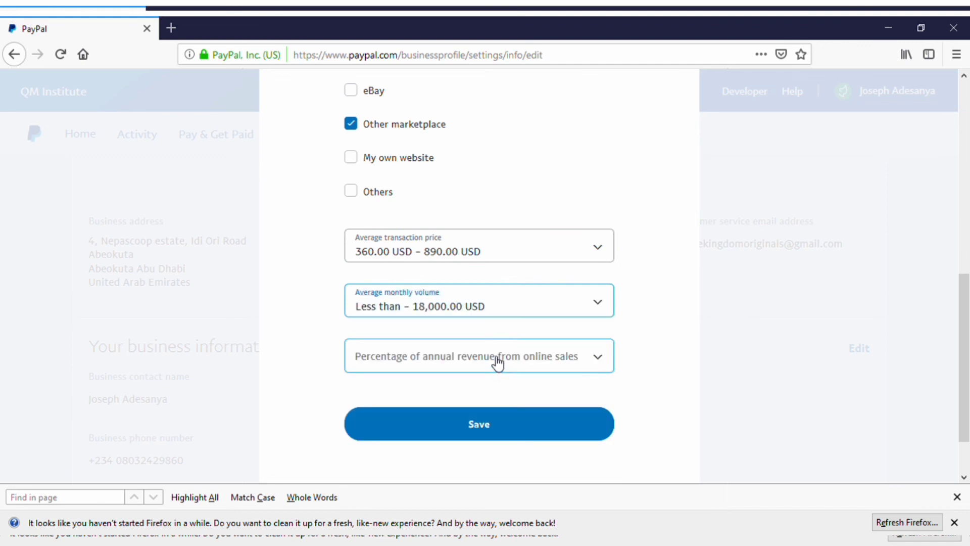
{"action": "left_click", "coordinate": [498, 360]}
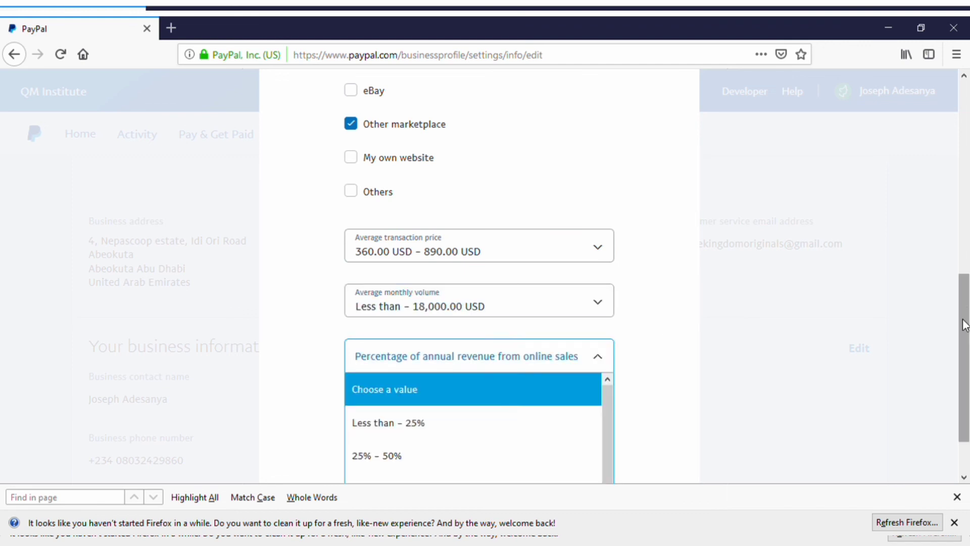
{"action": "scroll", "coordinate": [964, 325], "scroll_direction": "down", "scroll_amount": 2}
{"action": "left_click", "coordinate": [479, 456]}
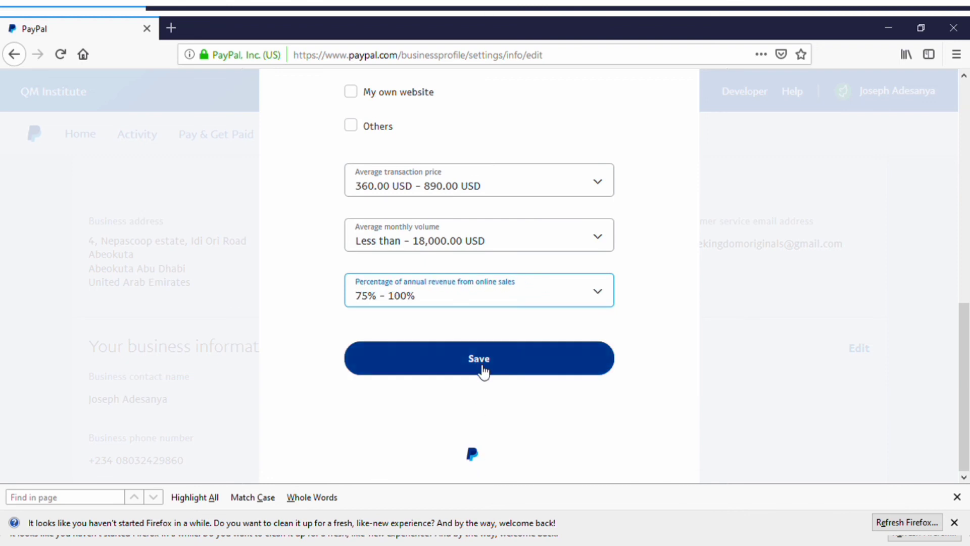
{"action": "left_click", "coordinate": [479, 360]}
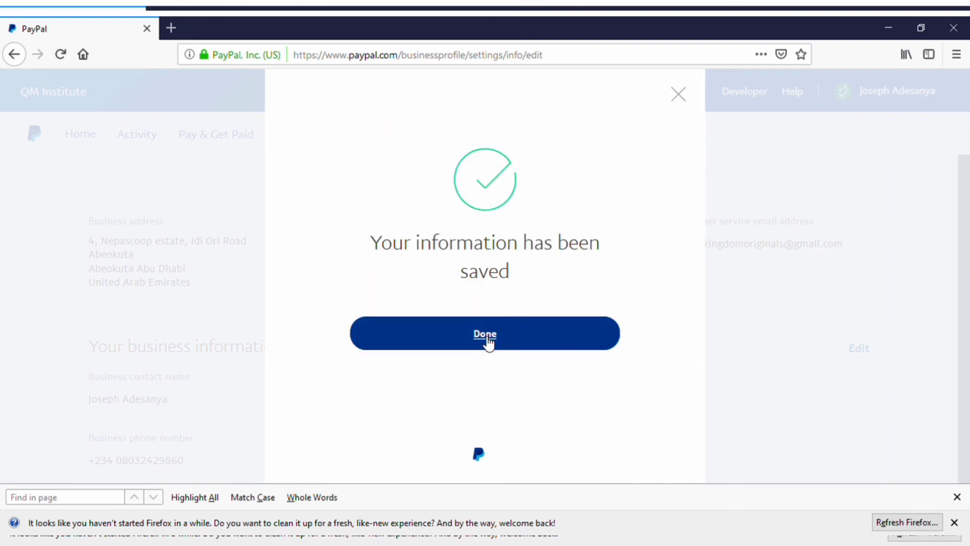
{"action": "left_click", "coordinate": [486, 341]}
{"action": "left_click_drag", "start_coordinate": [965, 269], "coordinate": [968, 151]}
Step: Return to the Home dashboard and scroll to the email-confirmation and card-linking notifications
{"action": "left_click", "coordinate": [92, 137]}
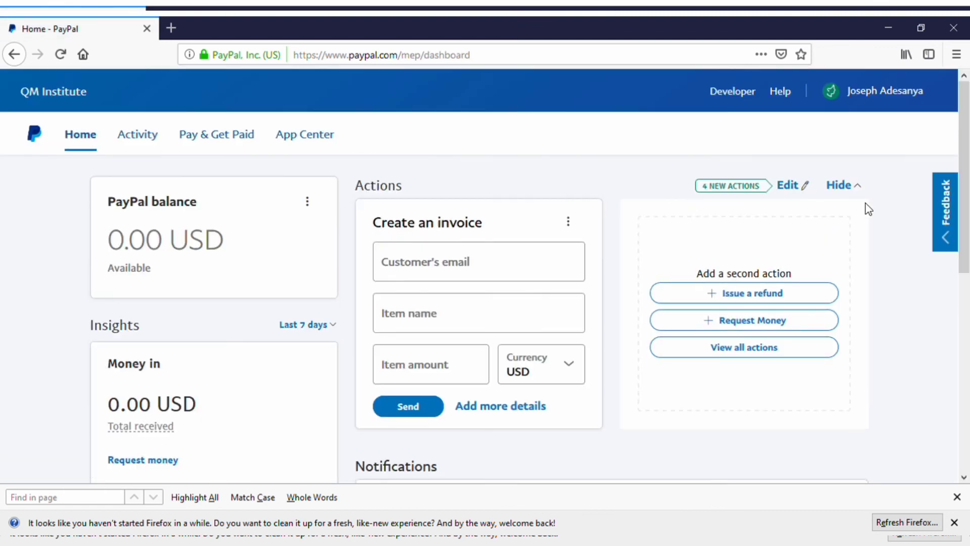
{"action": "mouse_move", "coordinate": [852, 122]}
{"action": "left_click_drag", "start_coordinate": [958, 162], "coordinate": [960, 314]}
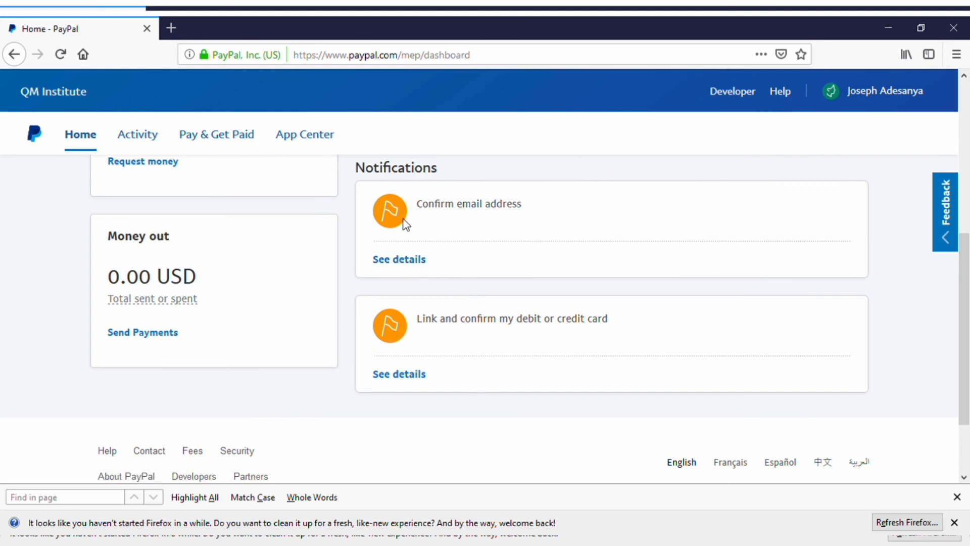
{"action": "left_click_drag", "start_coordinate": [400, 222], "coordinate": [416, 261]}
{"action": "left_click", "coordinate": [443, 258]}
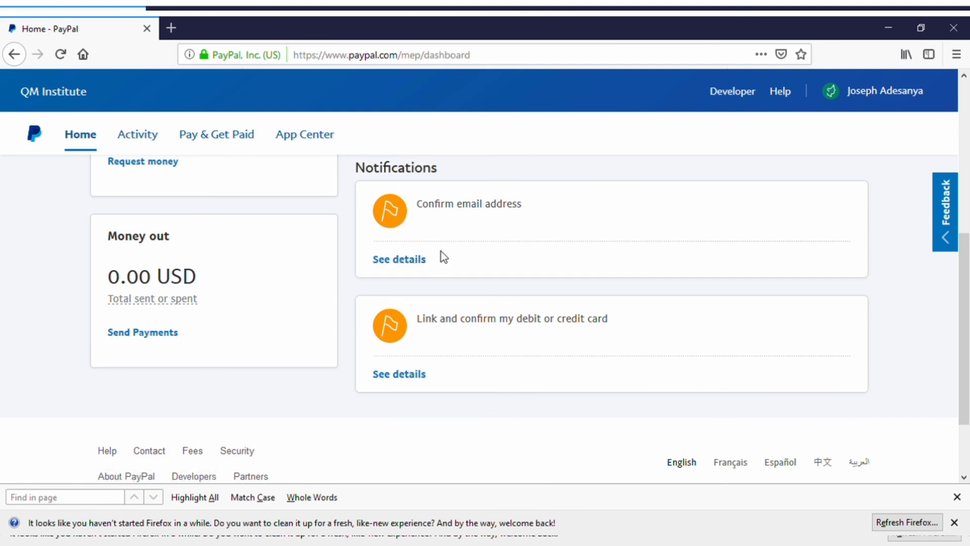